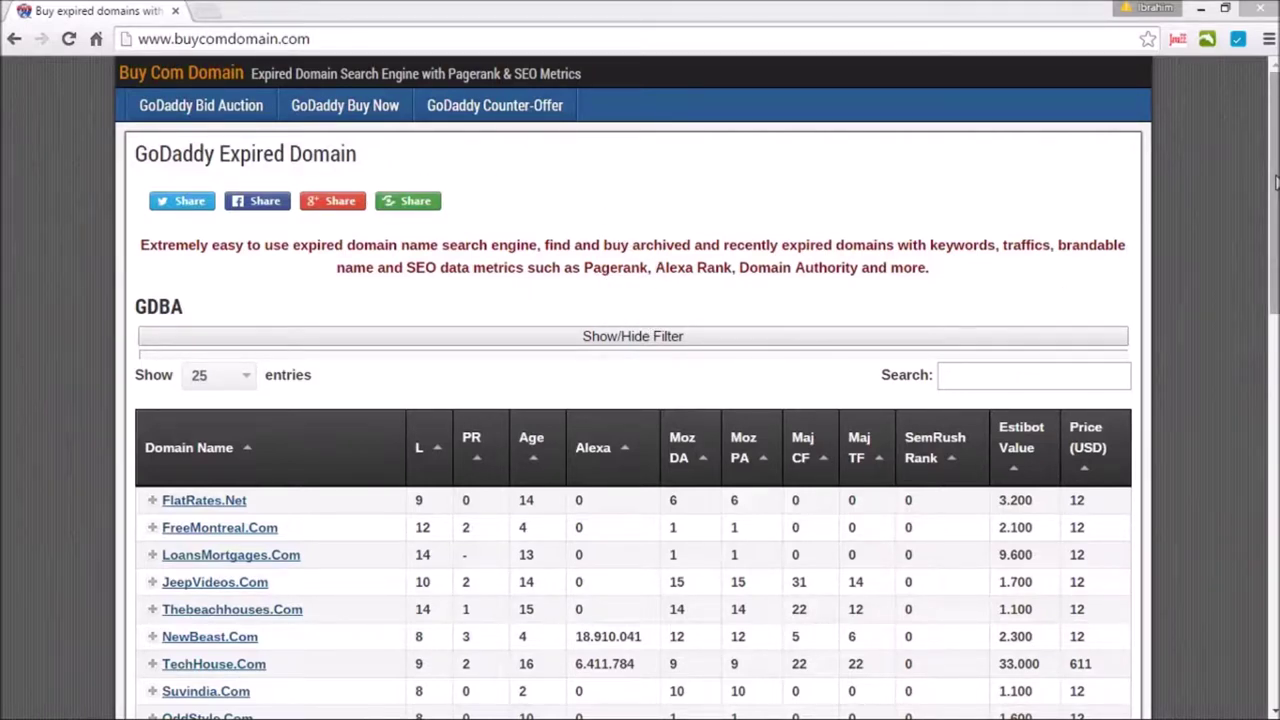
Reveal the advanced expired-domain filter options
mouse_move(1275, 180)
mouse_down()
mouse_move(1251, 462)
mouse_move(1258, 170)
mouse_up()
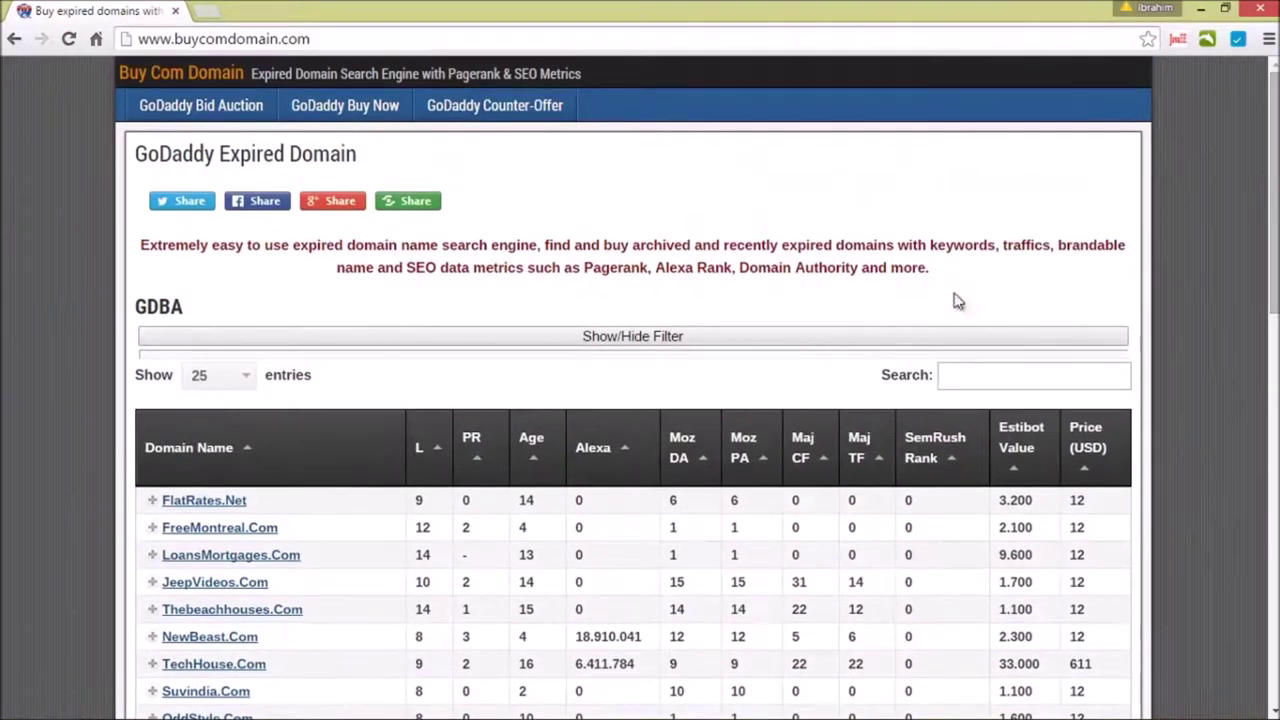
click(729, 340)
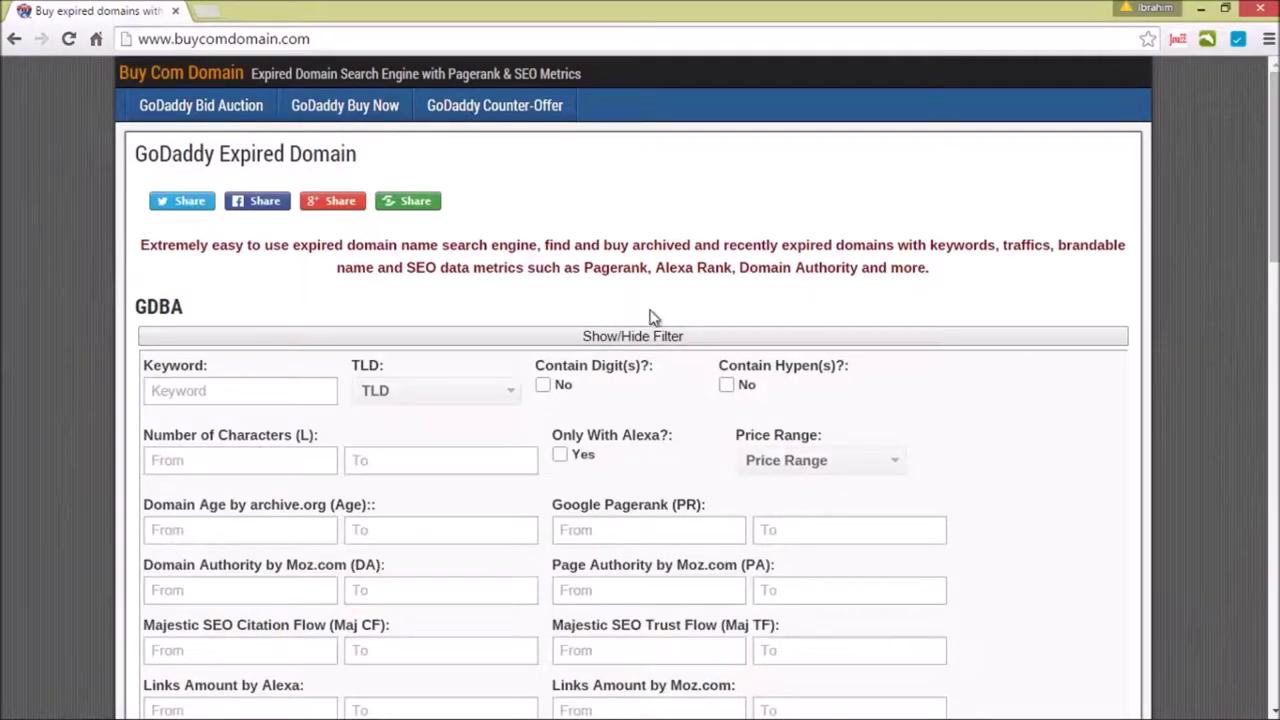
scroll(650, 316, down, 3)
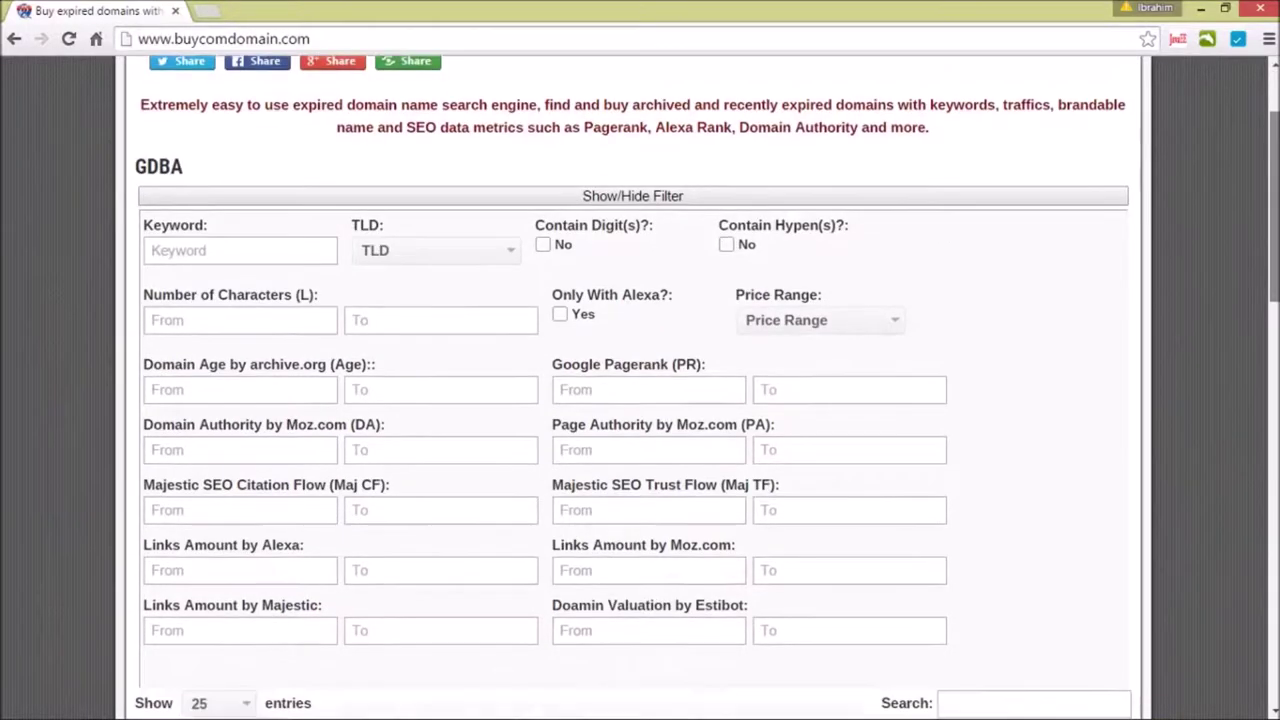
scroll(452, 284, down, 1)
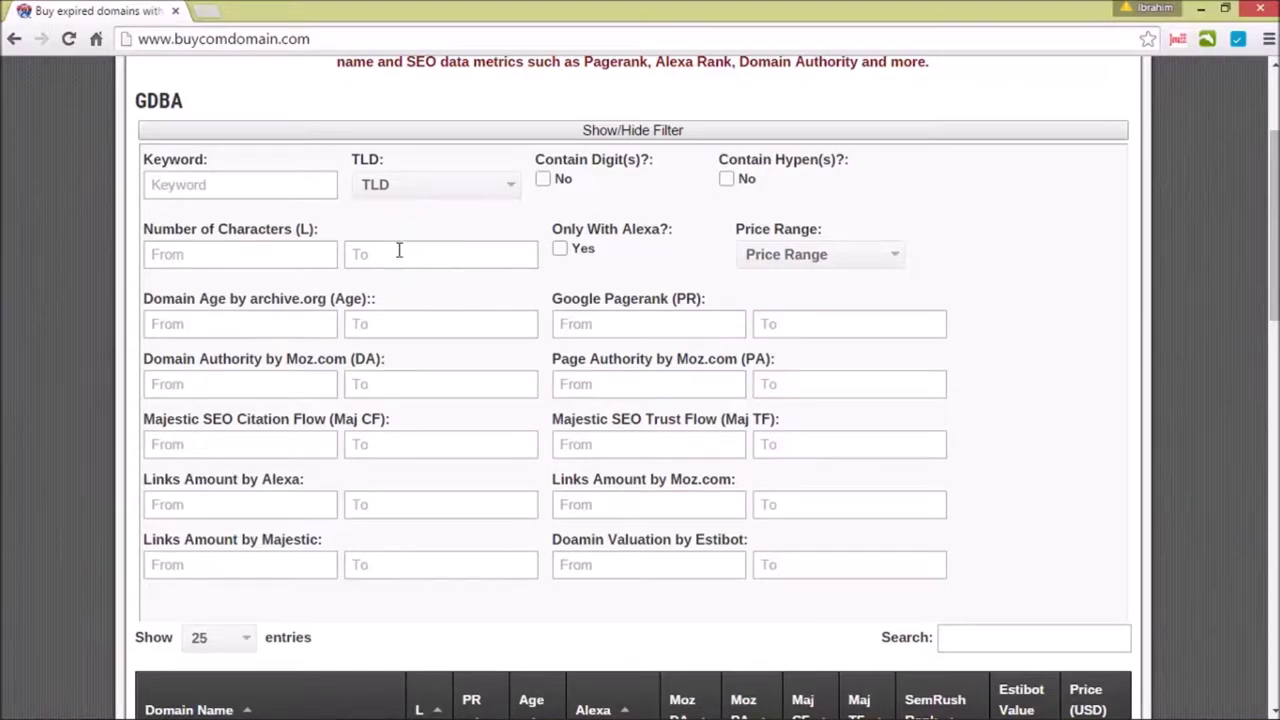
Enter 'holiday' as the Keyword filter
click(197, 190)
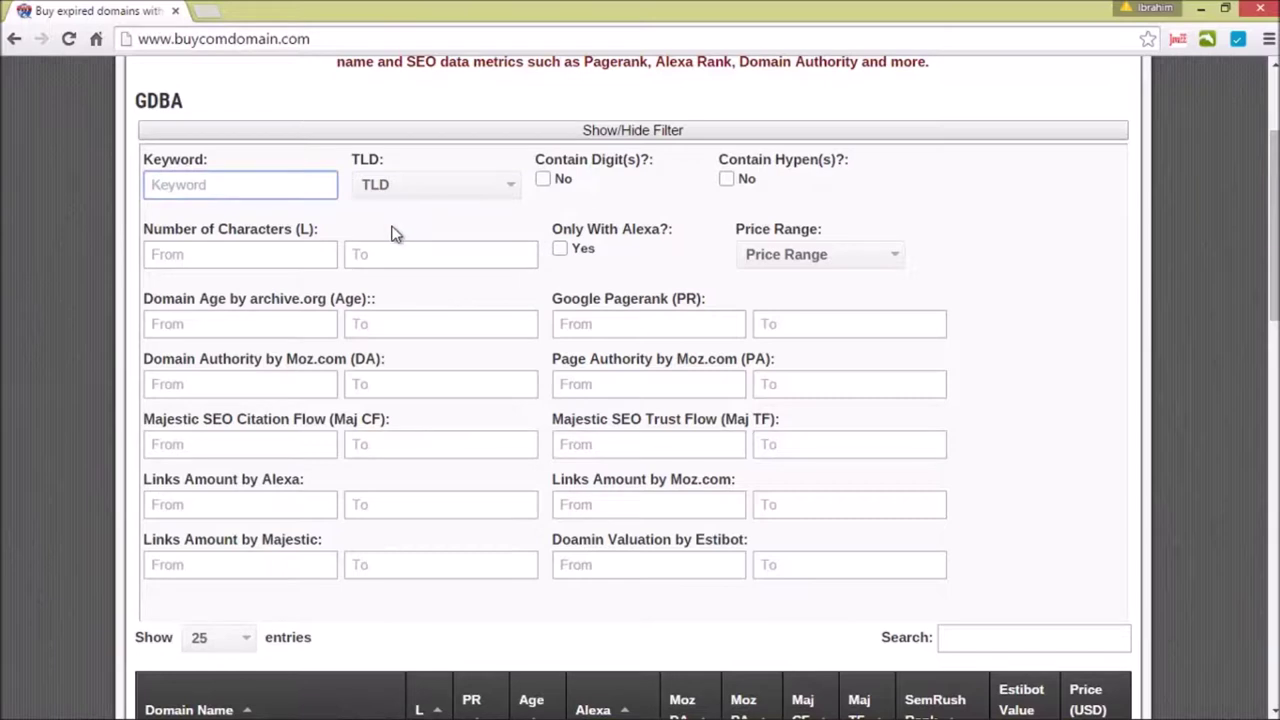
text(h)
text(oliday)
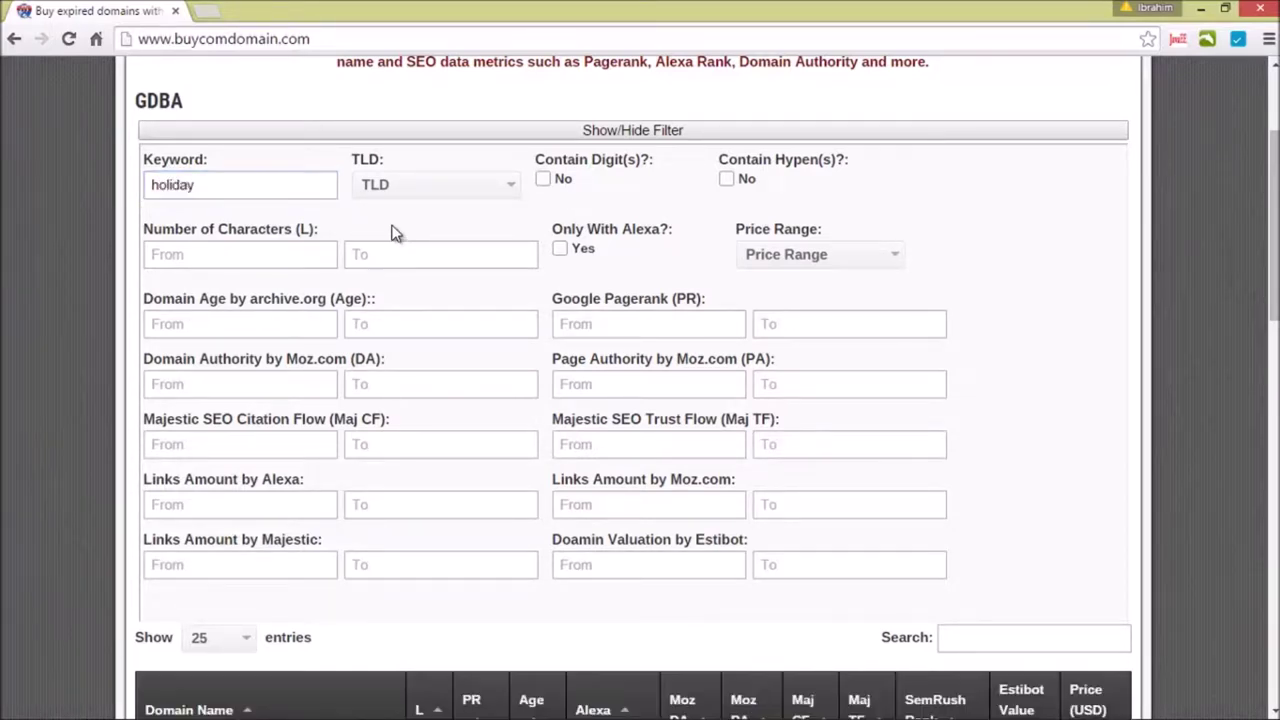
Exclude domains with digits and hyphens, then review results like Holidaymotelvt.Com at 12 USD
click(542, 180)
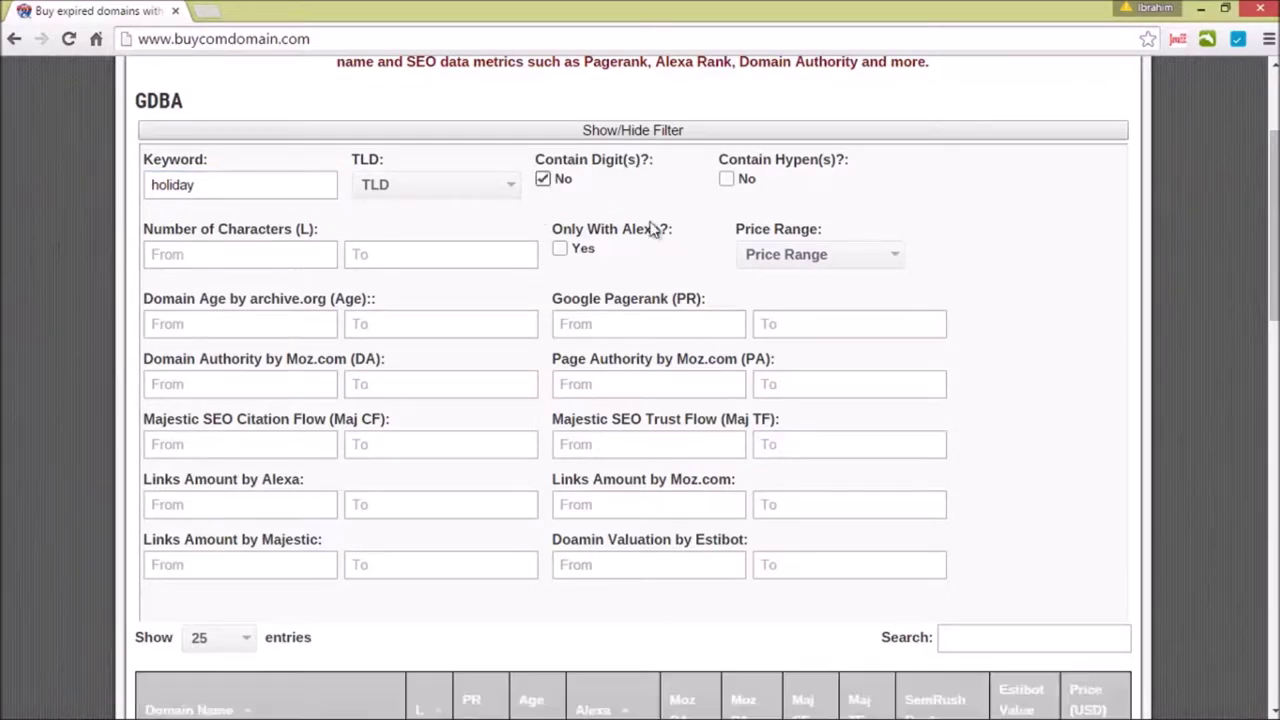
click(726, 181)
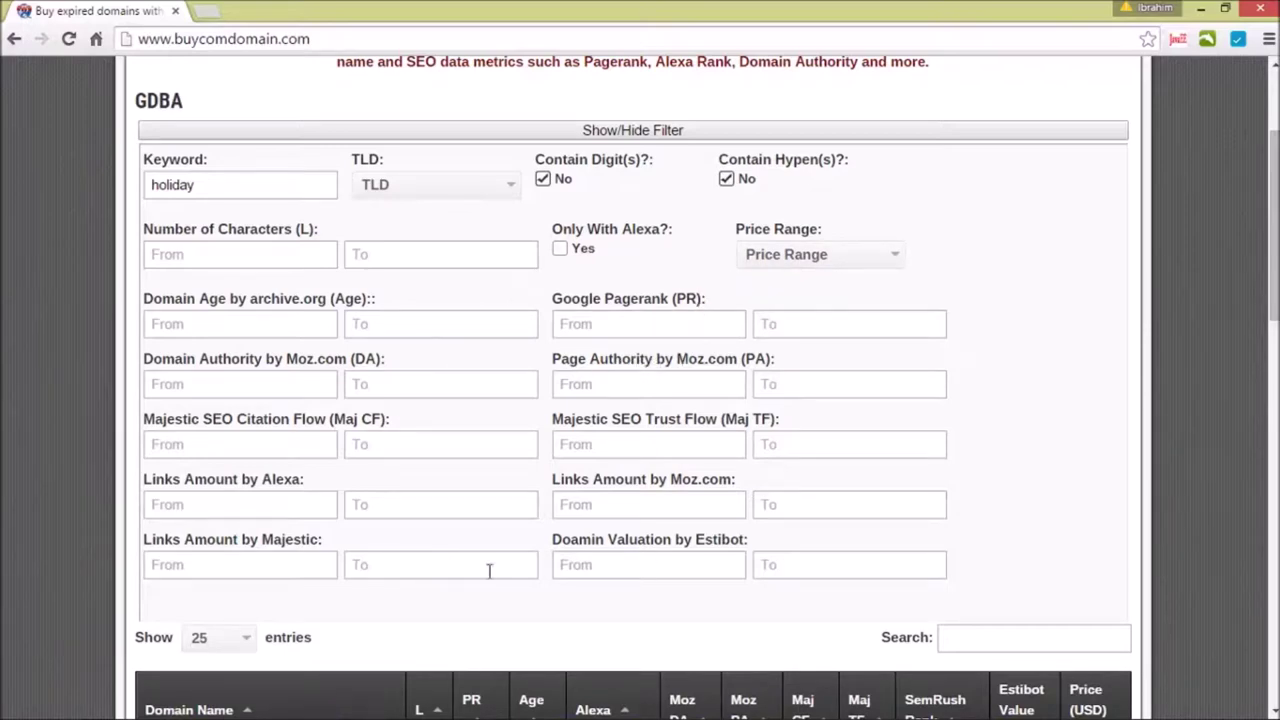
scroll(786, 409, down, 4)
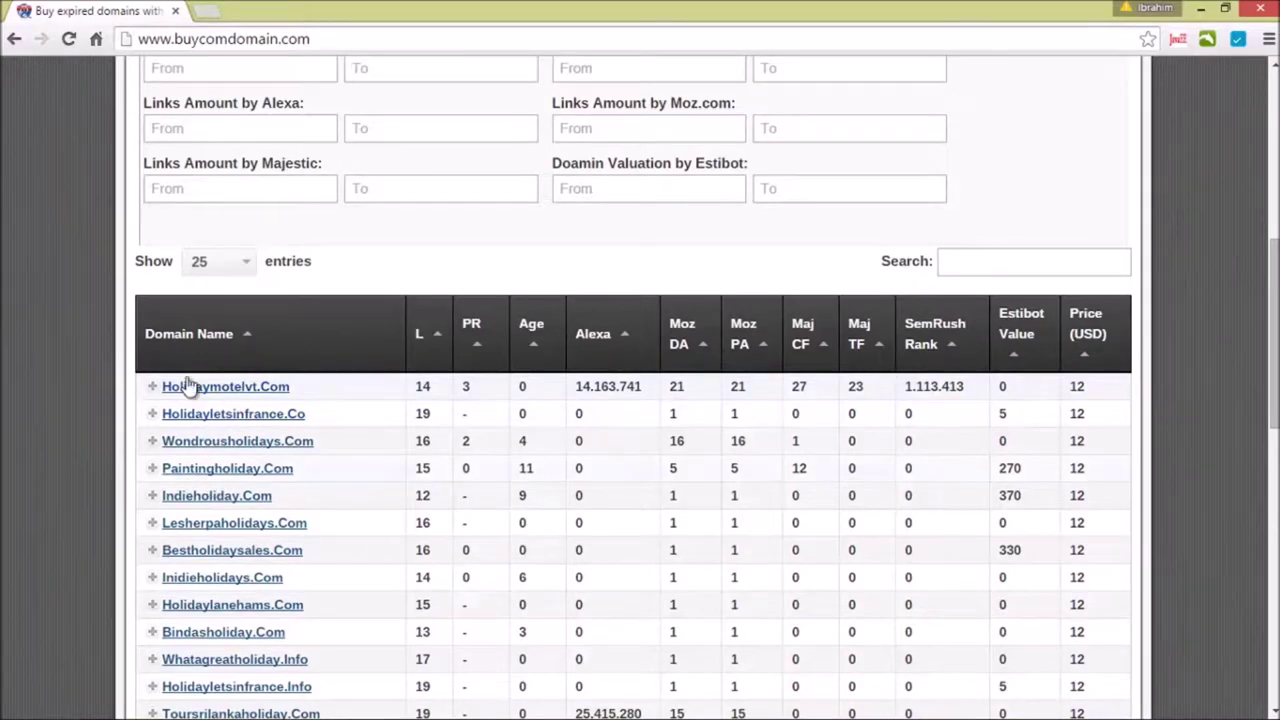
scroll(223, 451, down, 1)
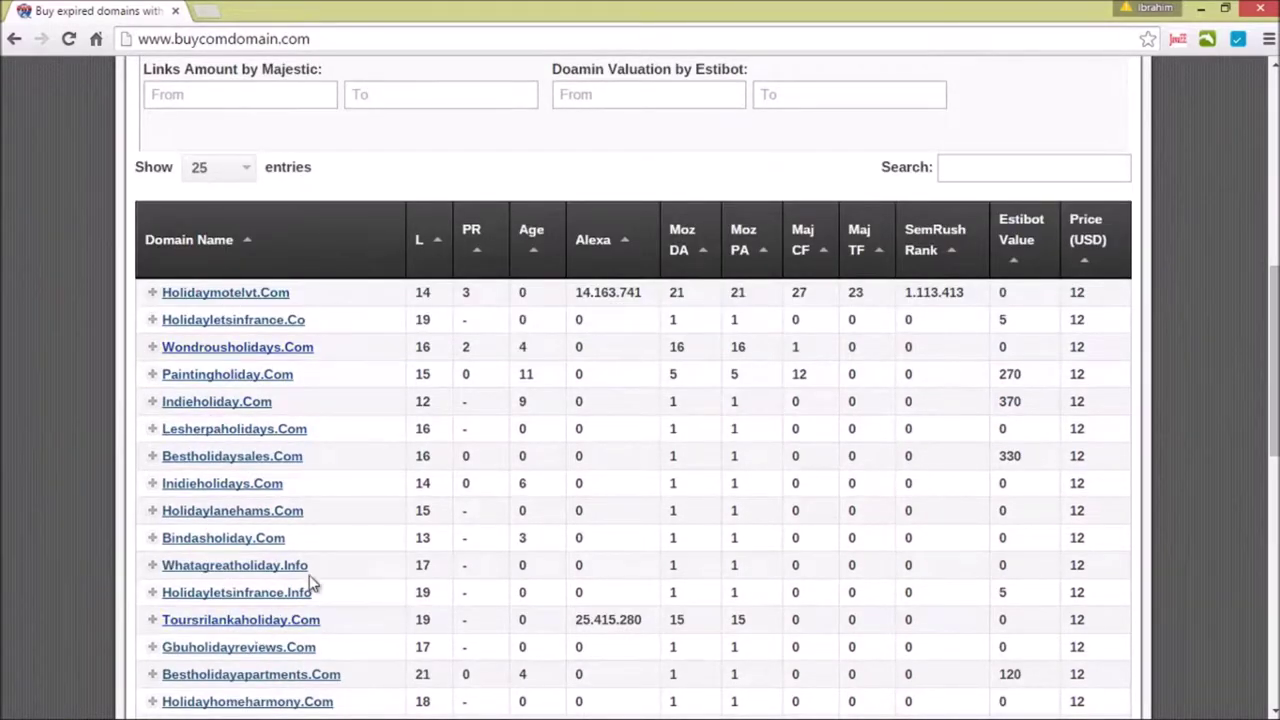
scroll(310, 585, down, 1)
scroll(171, 537, up, 6)
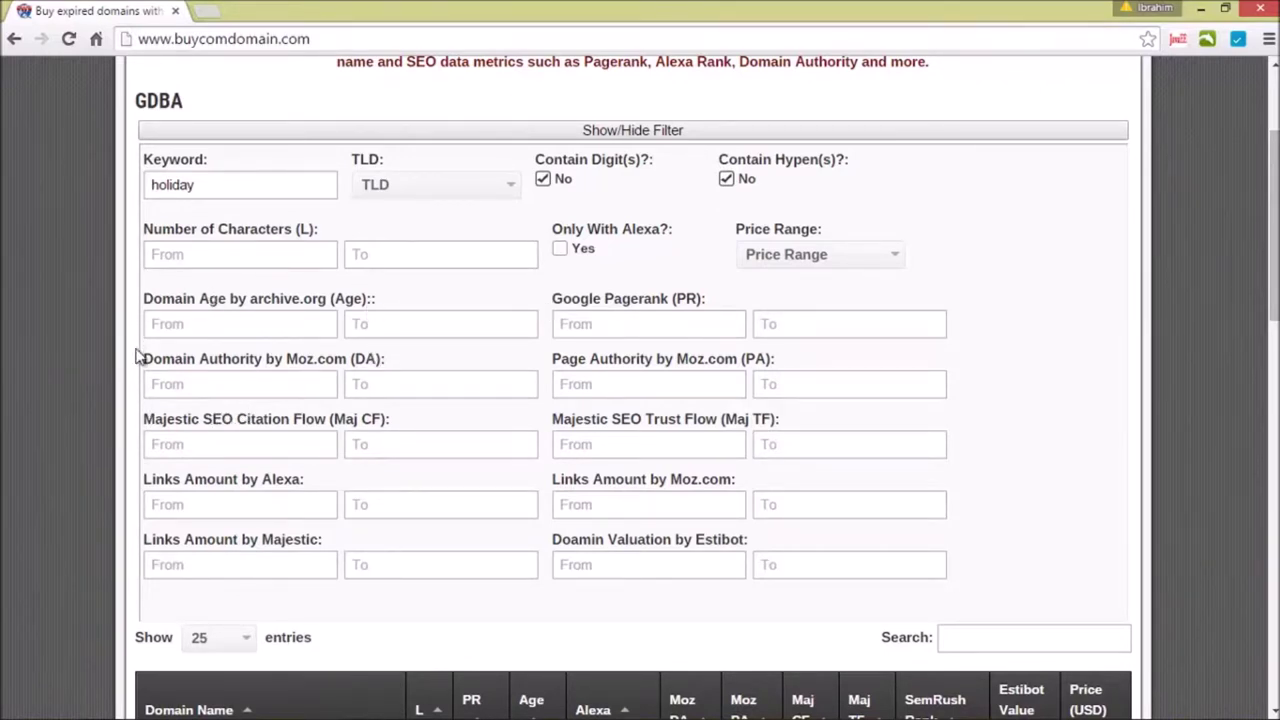
scroll(135, 355, down, 5)
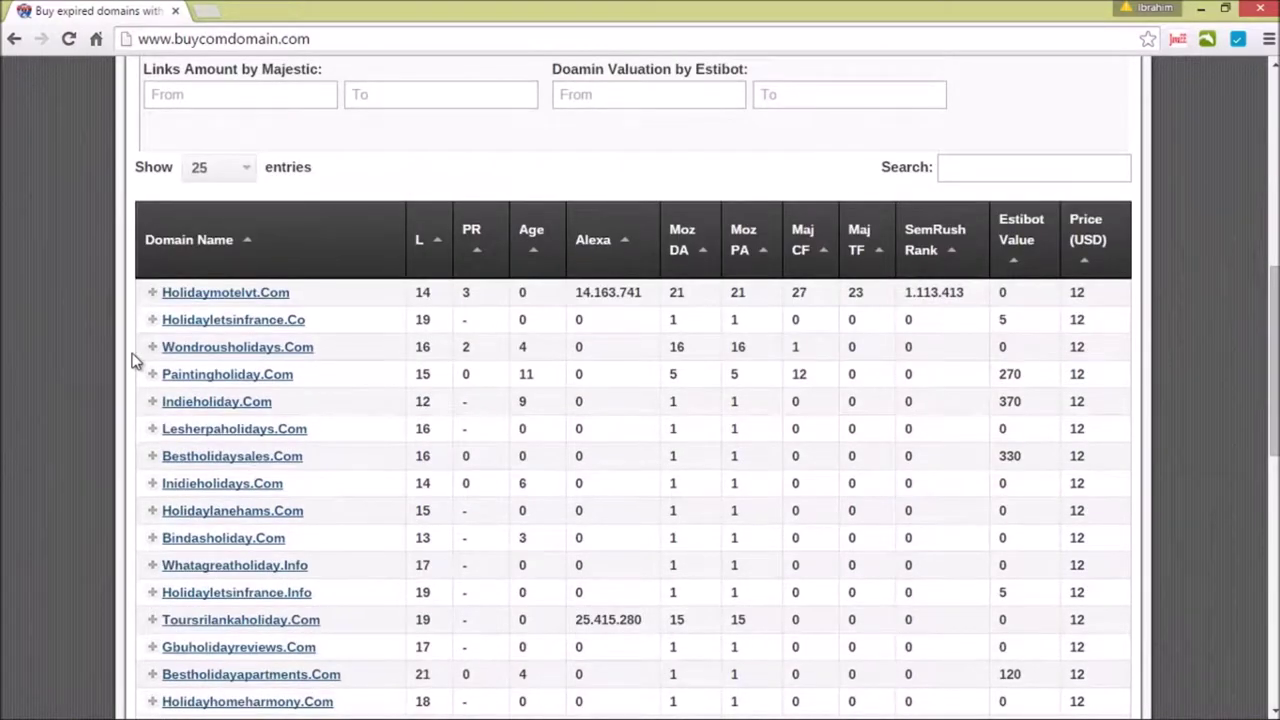
Limit domain names to 5–8 characters and check the results
scroll(135, 360, up, 6)
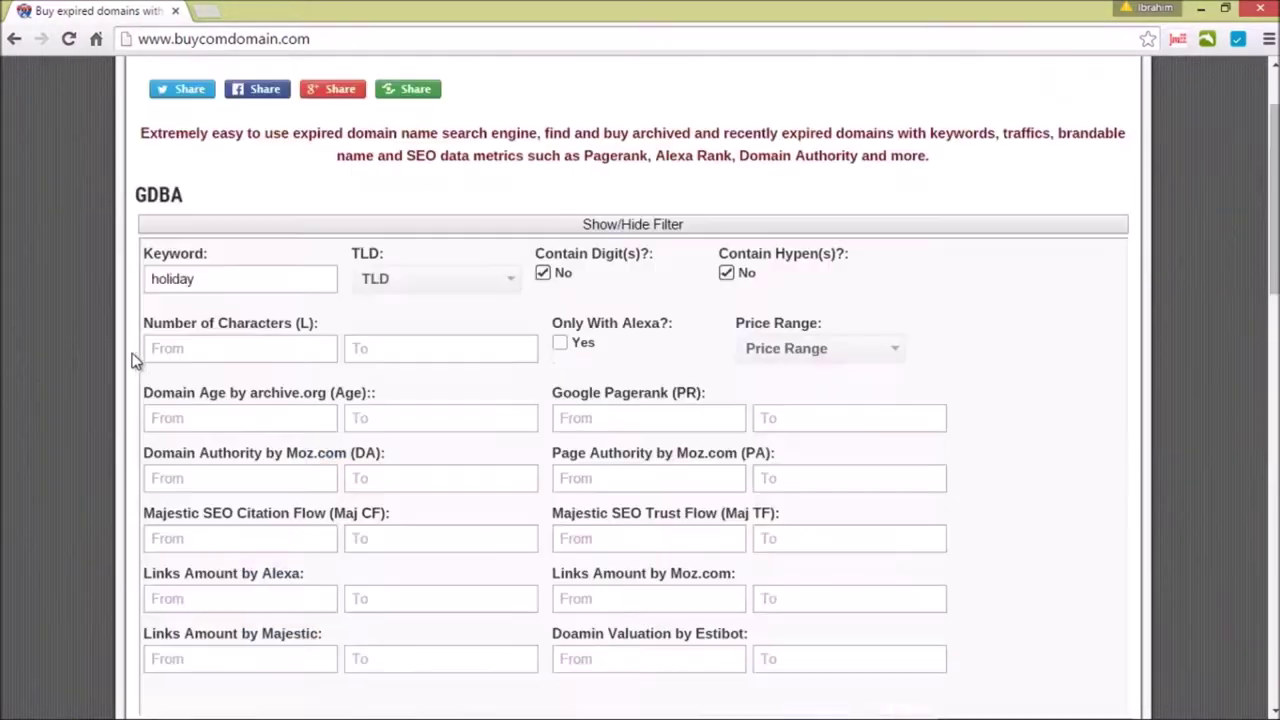
click(274, 351)
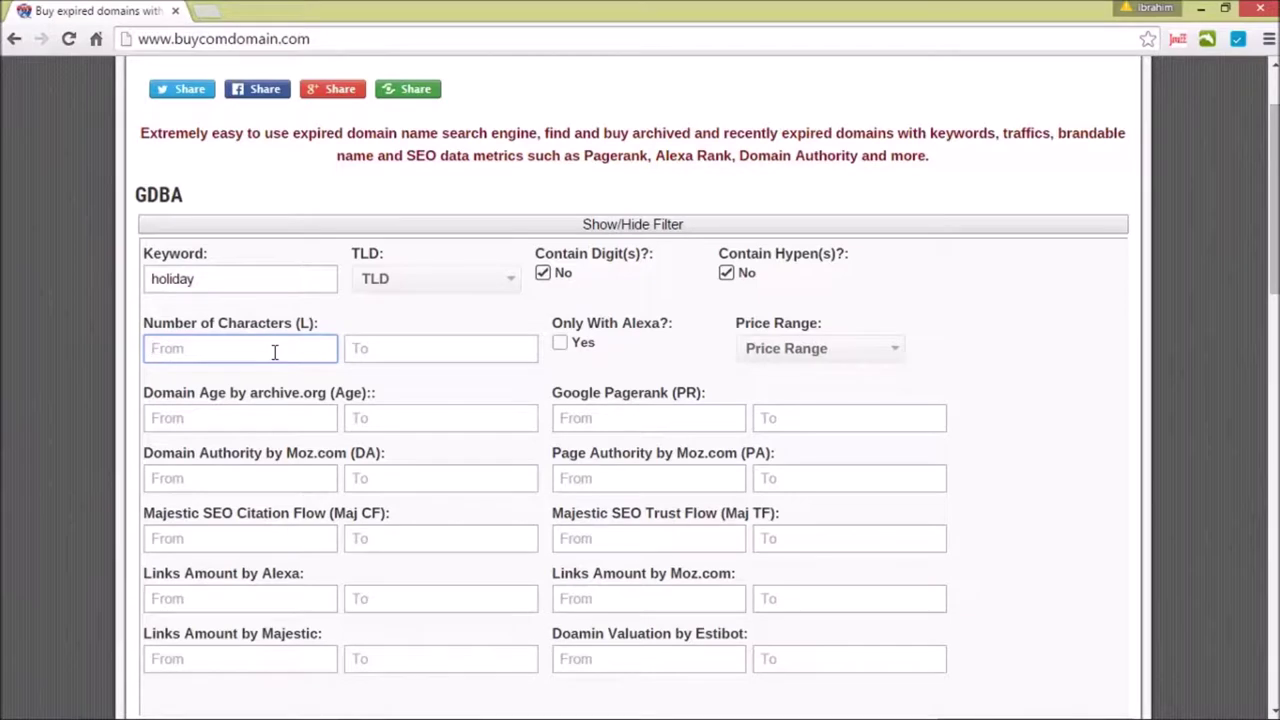
click(431, 348)
text(8)
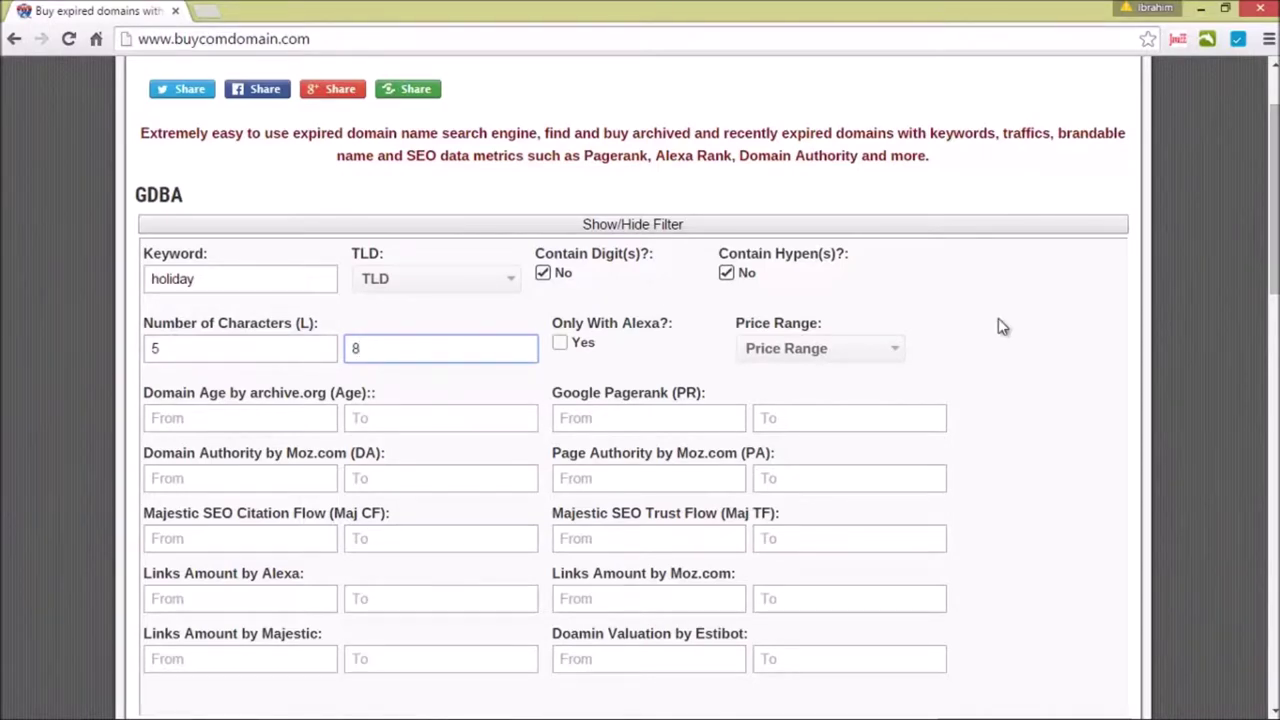
scroll(998, 318, down, 3)
scroll(1003, 312, down, 2)
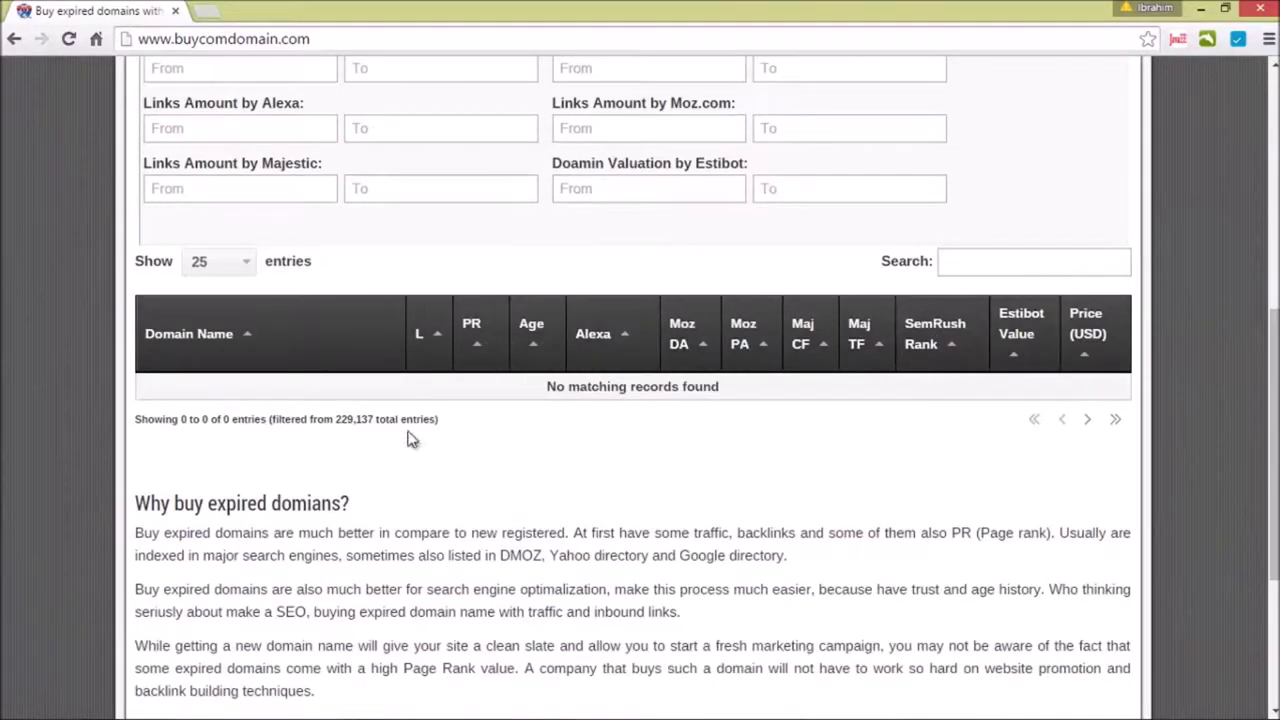
scroll(279, 428, up, 4)
Widen the character-length range to 5–12 and review the results
click(356, 254)
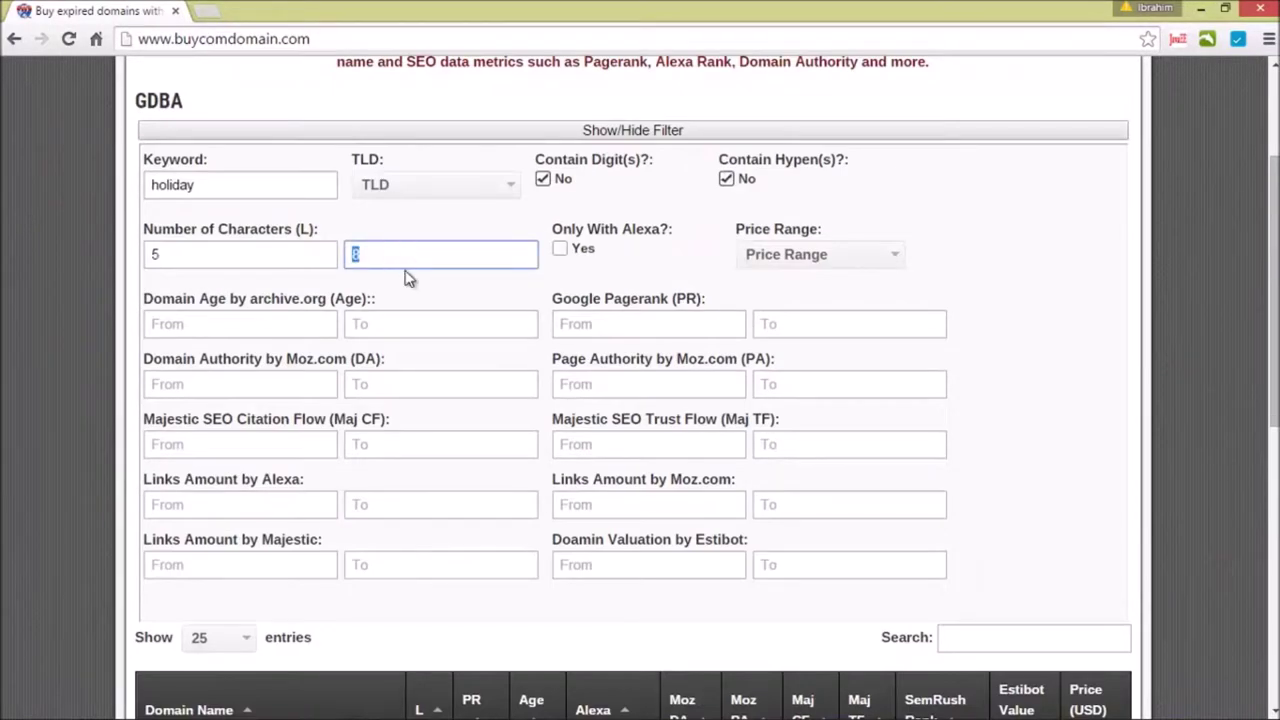
key(BackSpace)
text(12)
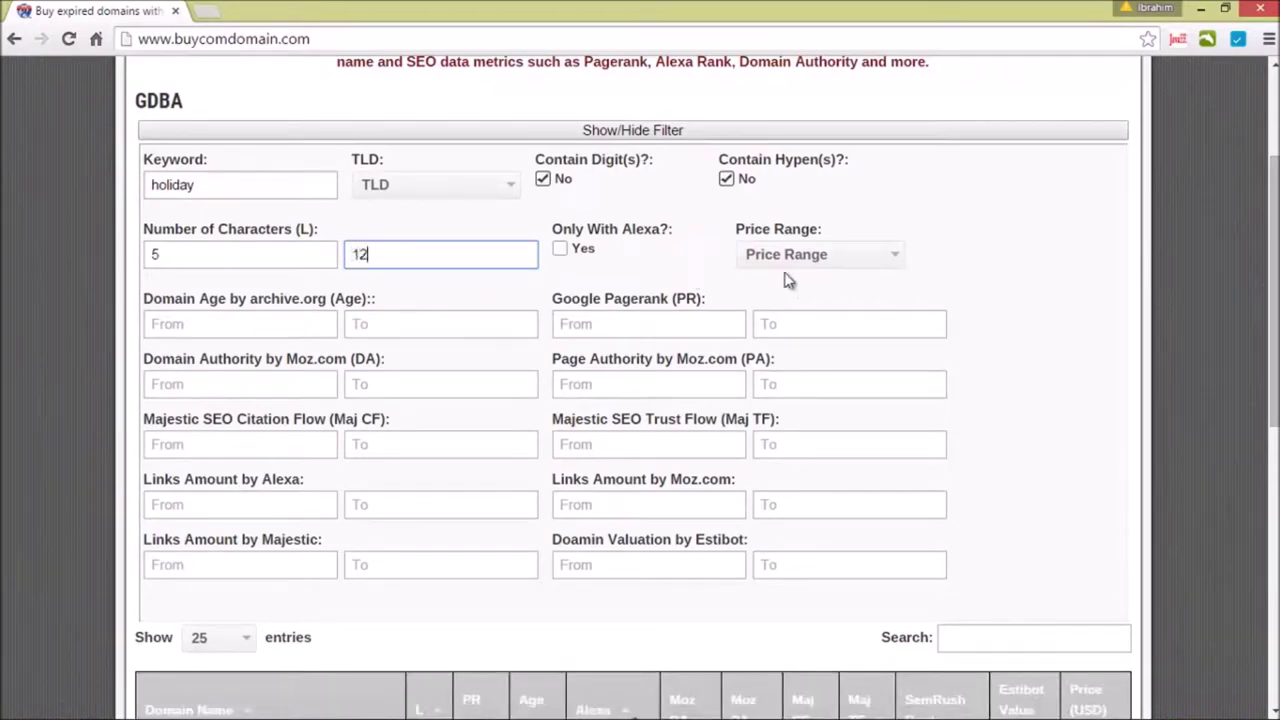
click(966, 268)
scroll(925, 312, down, 2)
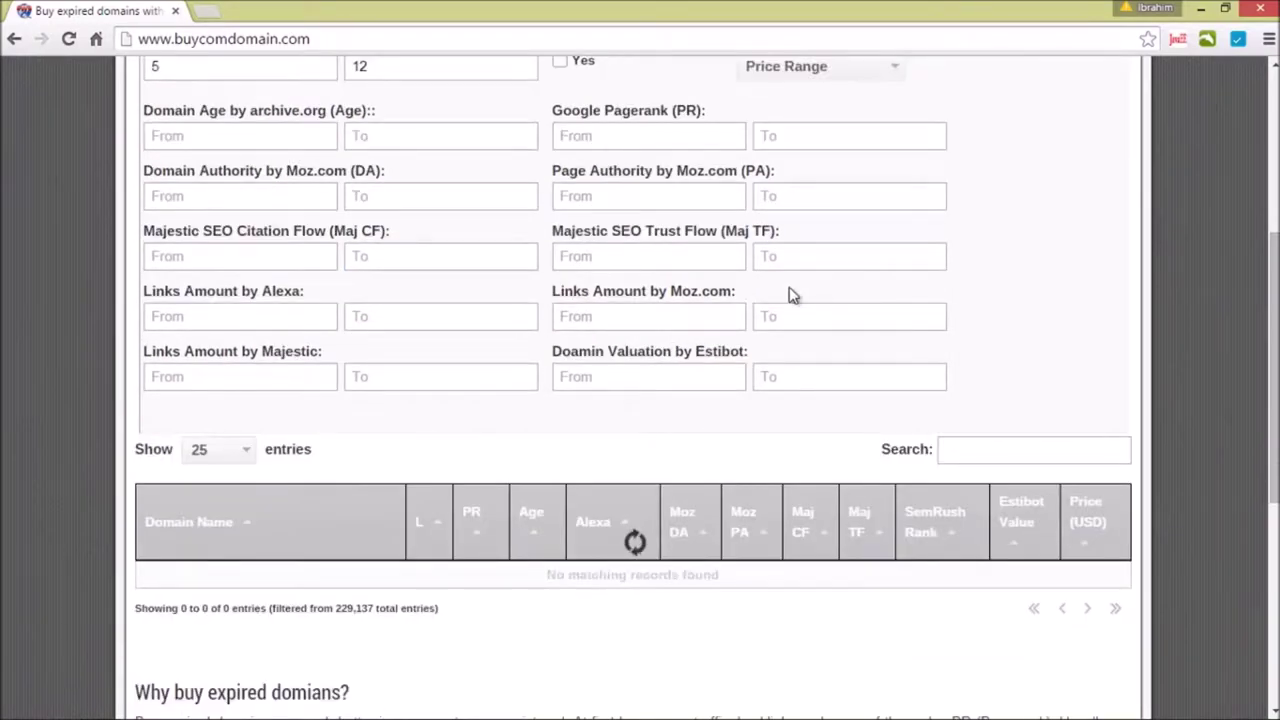
scroll(329, 506, down, 3)
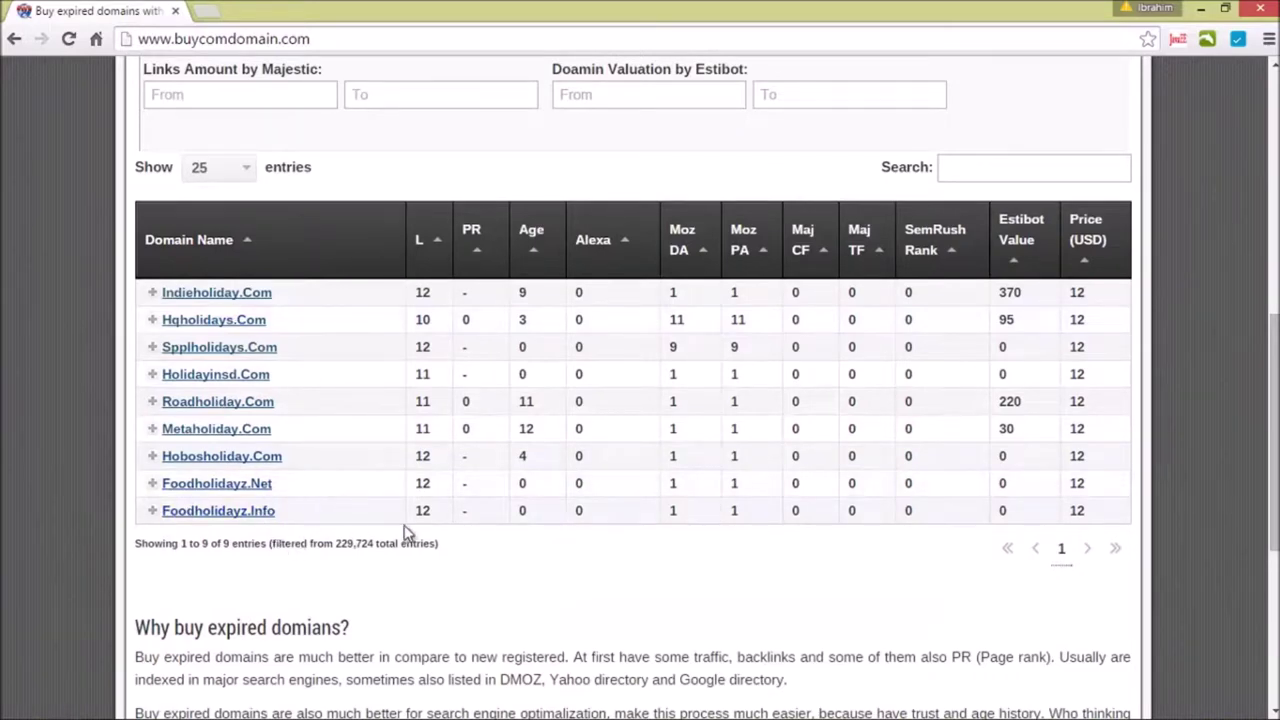
scroll(404, 535, up, 4)
Clear both character-length values and rerun the search without a length limit
double_click(384, 160)
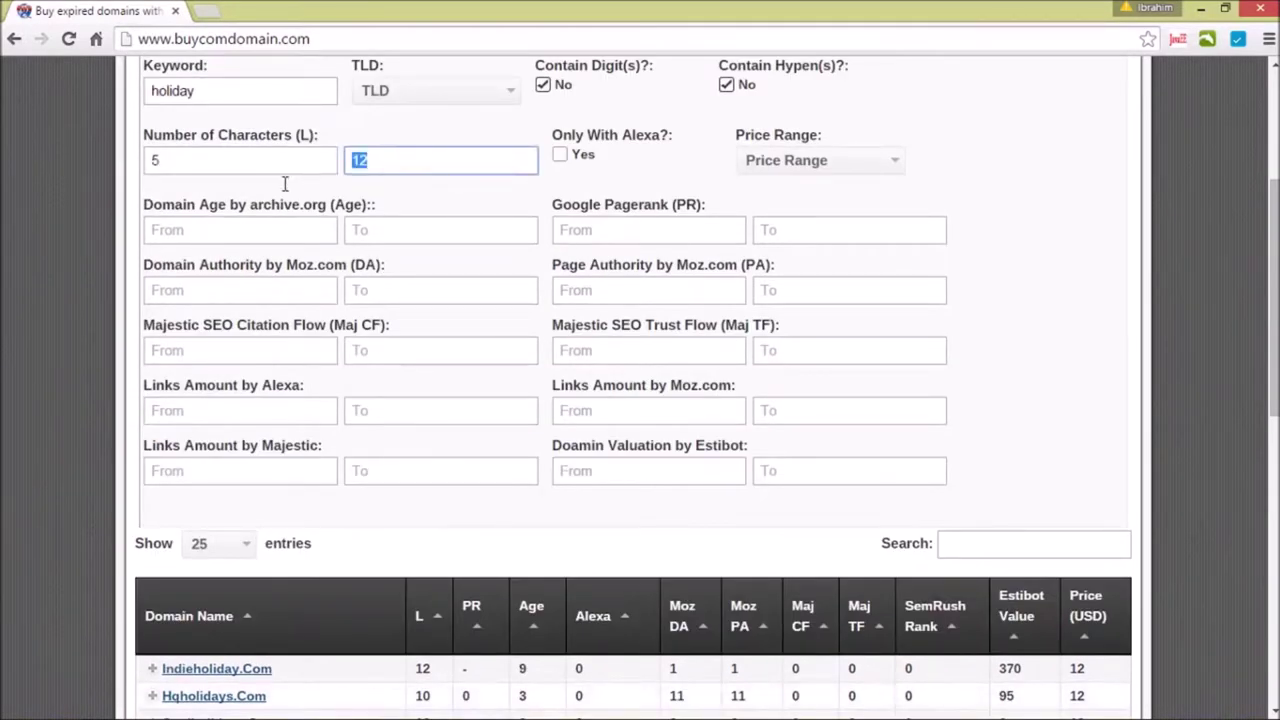
key(BackSpace)
double_click(155, 160)
key(BackSpace)
click(1029, 240)
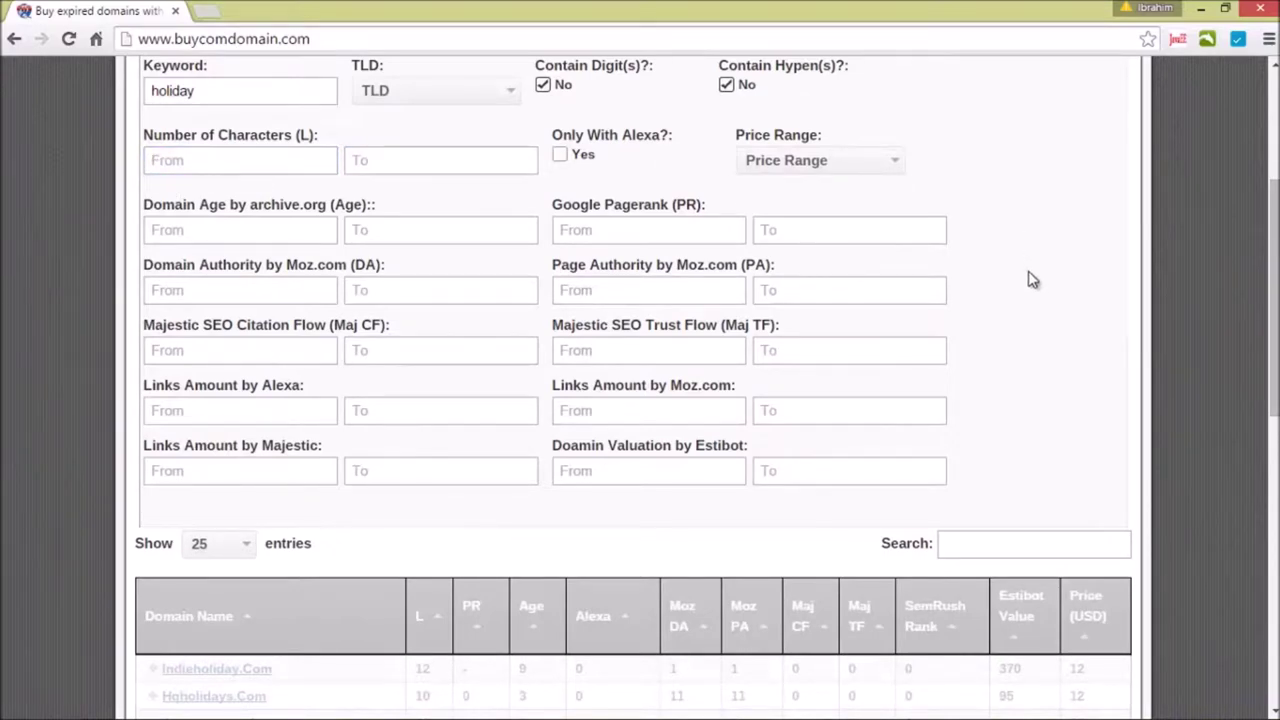
Show 100 entries per page in the results table
scroll(1030, 325, down, 2)
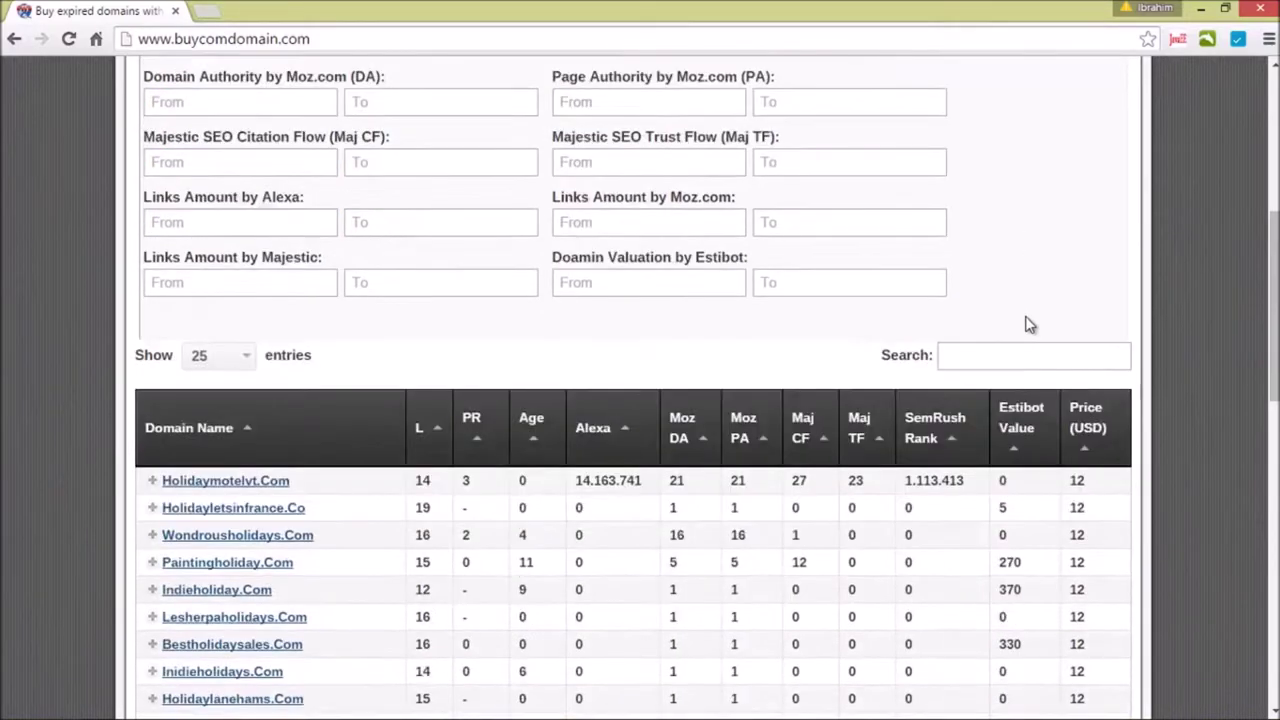
scroll(1027, 328, down, 8)
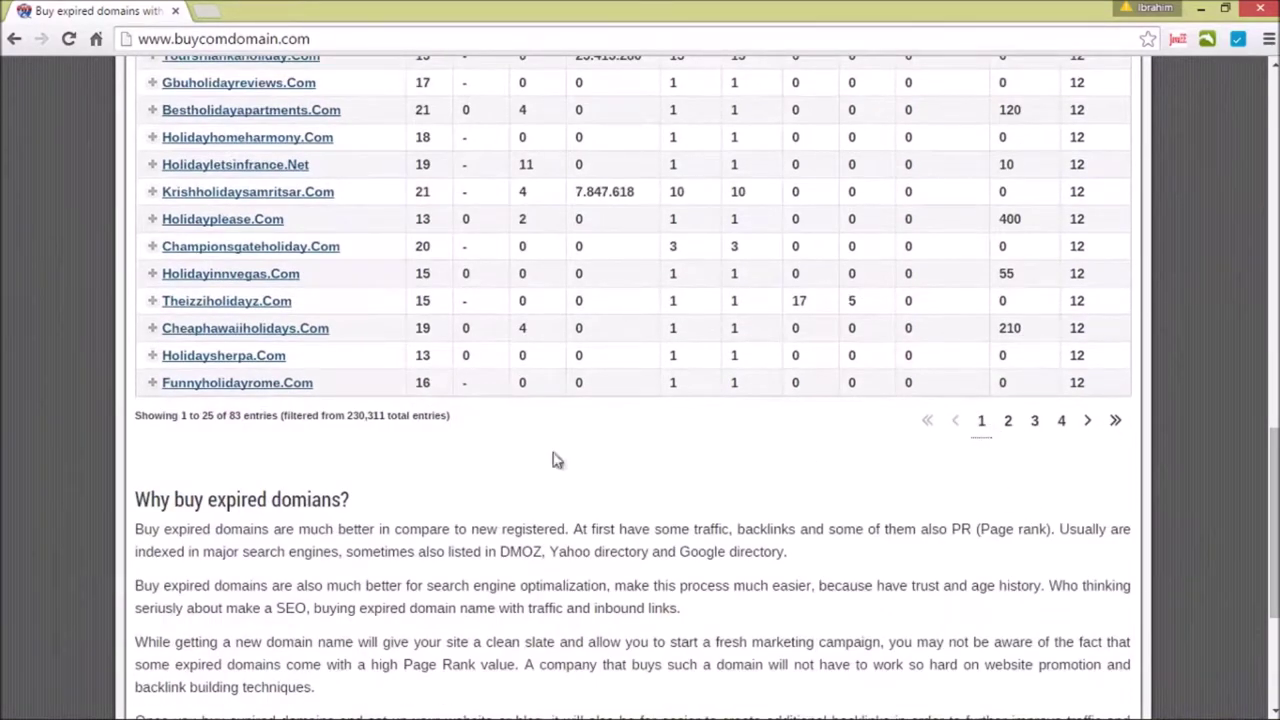
scroll(557, 460, up, 6)
scroll(420, 286, up, 1)
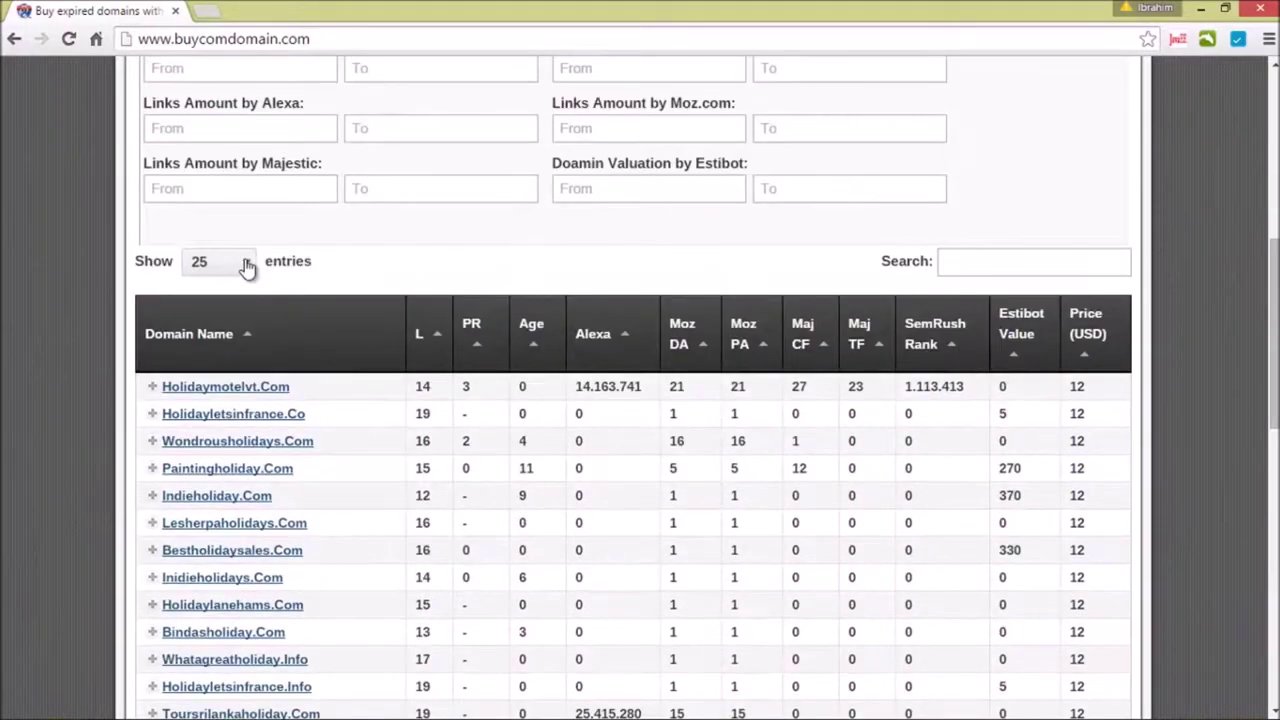
click(247, 266)
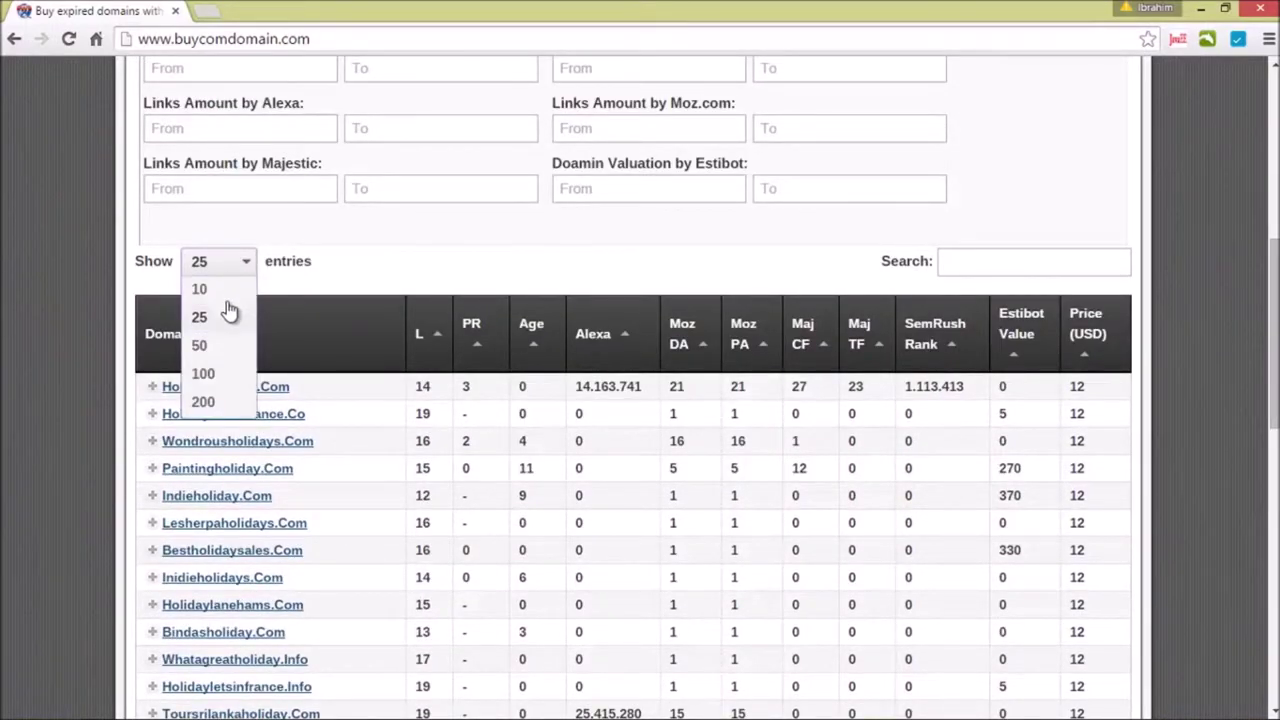
click(224, 376)
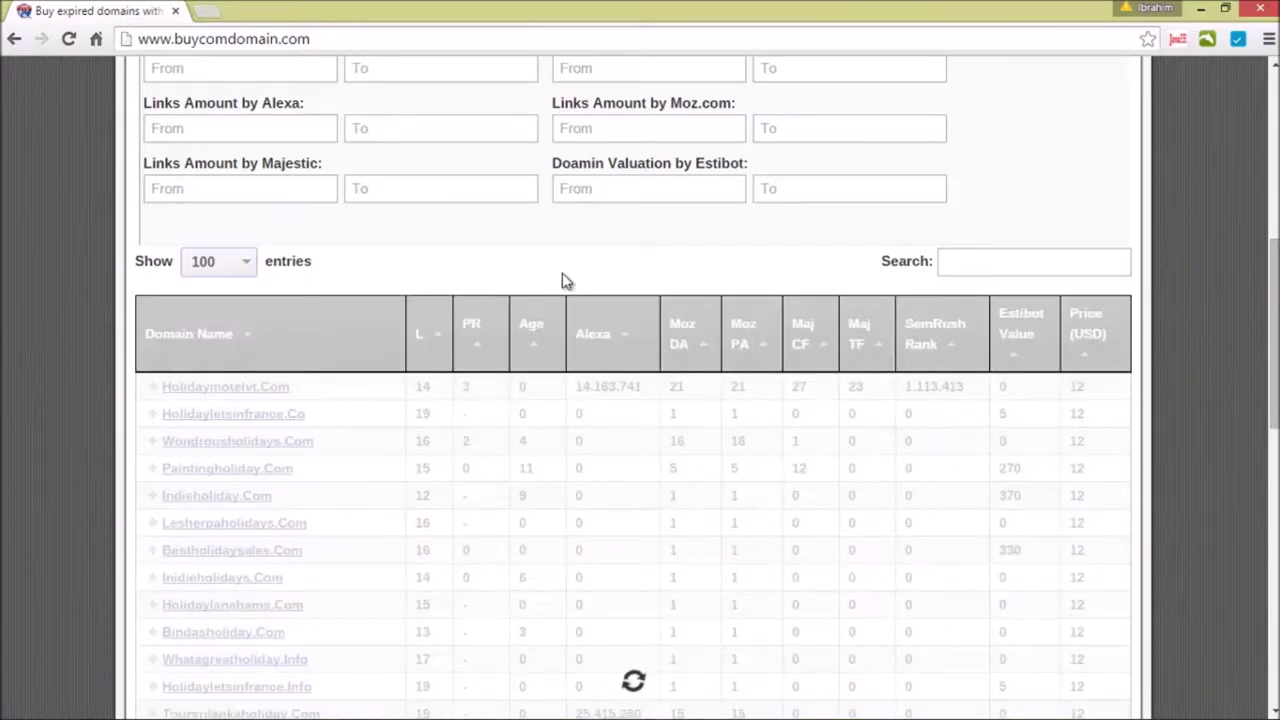
Browse the 100-entry results, including Holidayhomerentals.Net at 390 USD, and return to the filters
drag(1272, 193, 1272, 165)
scroll(1109, 286, up, 3)
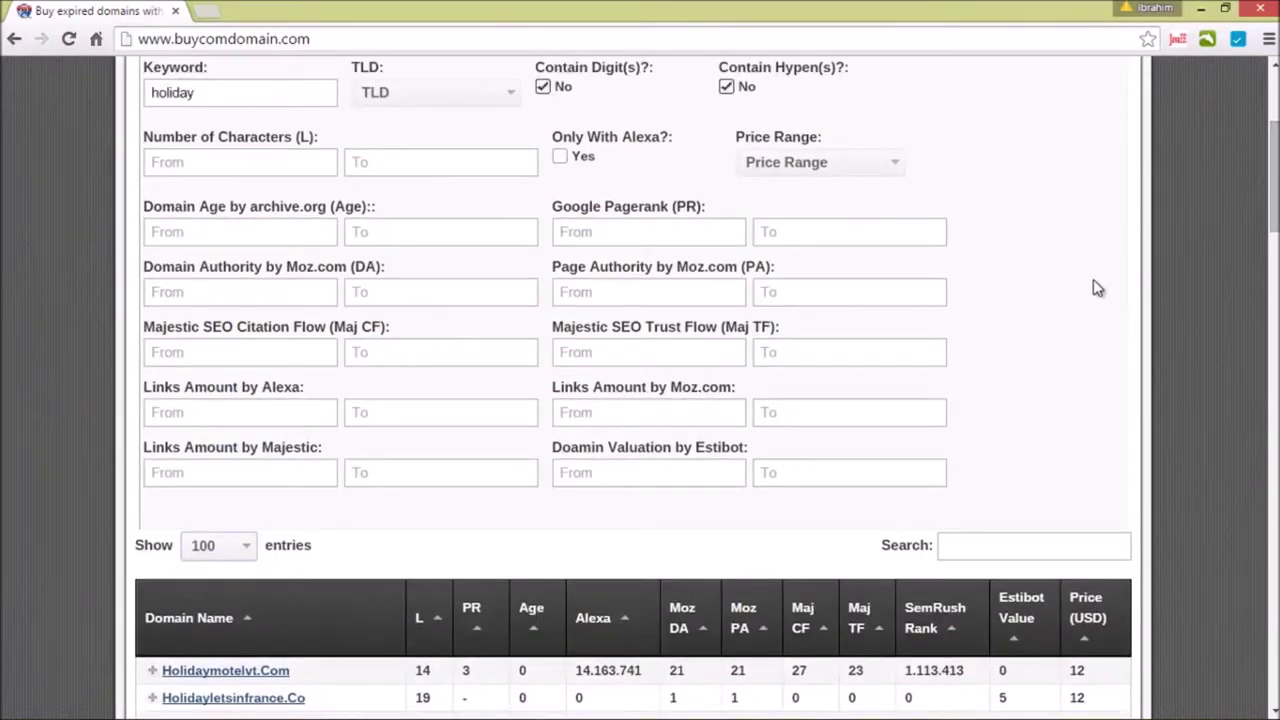
scroll(1093, 279, up, 1)
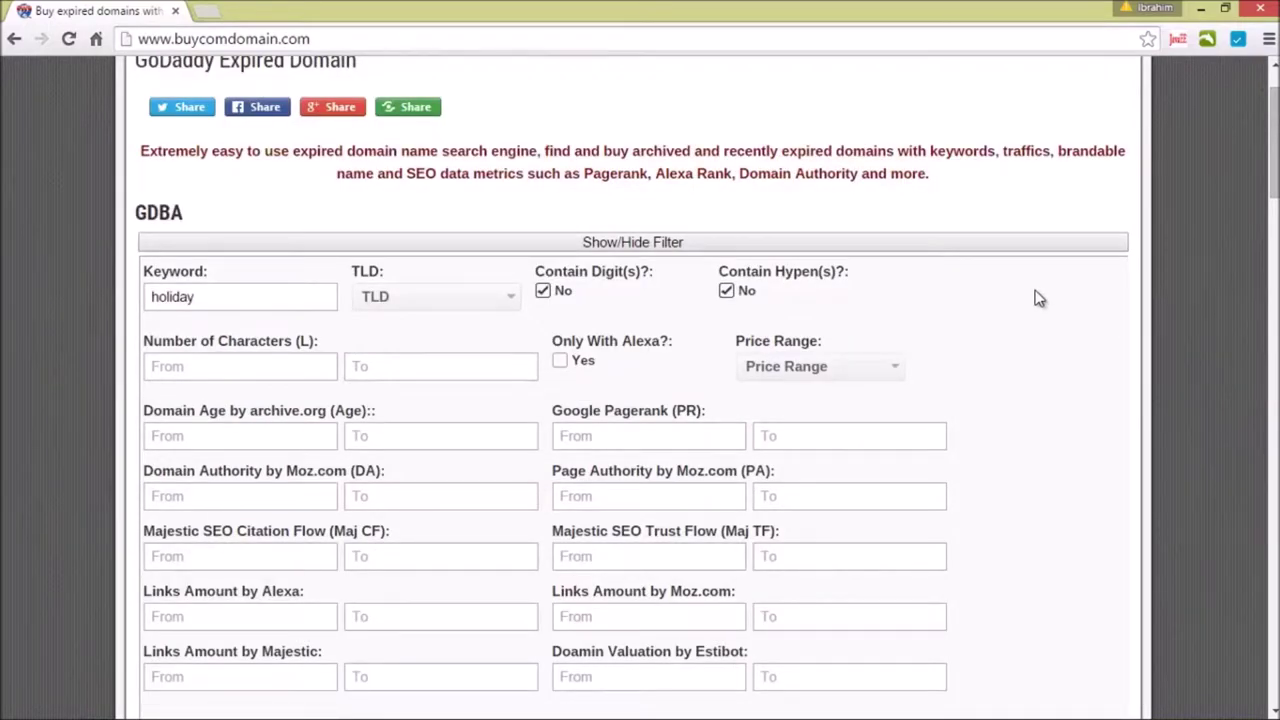
scroll(1037, 297, down, 6)
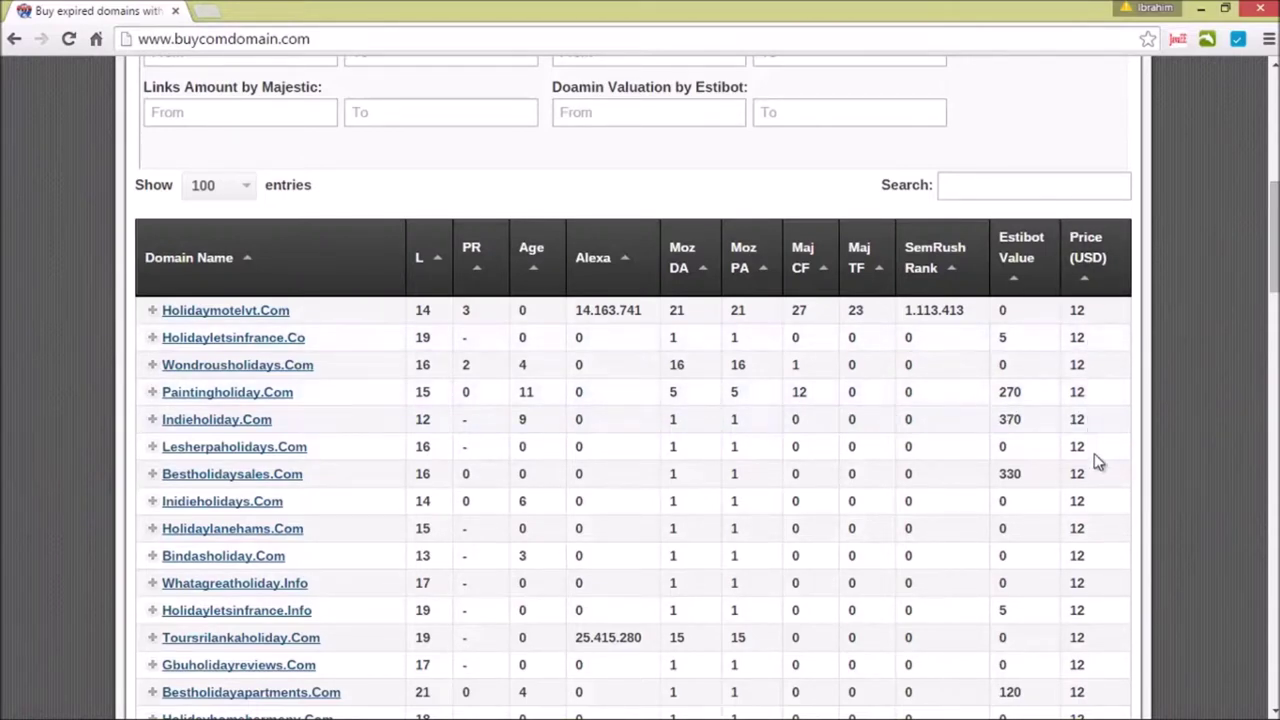
scroll(1094, 449, down, 4)
scroll(1094, 449, down, 6)
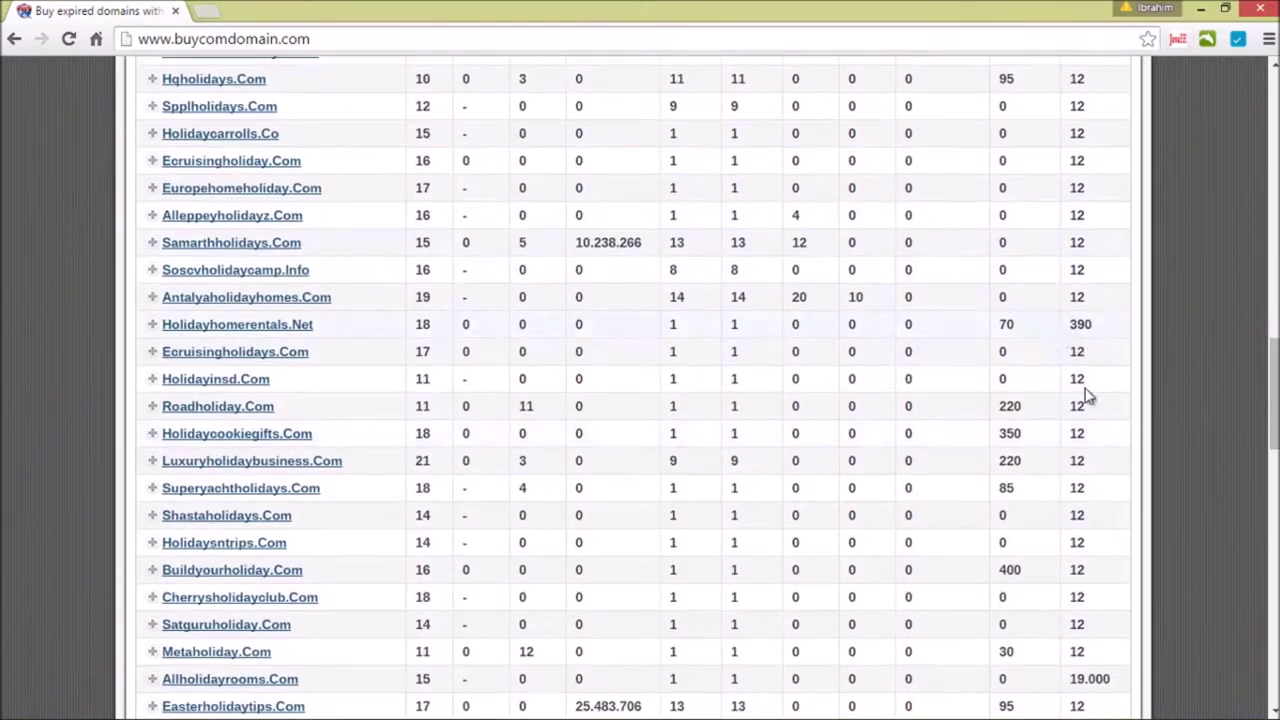
scroll(1046, 477, up, 10)
Filter the holiday results to prices under $50
click(835, 185)
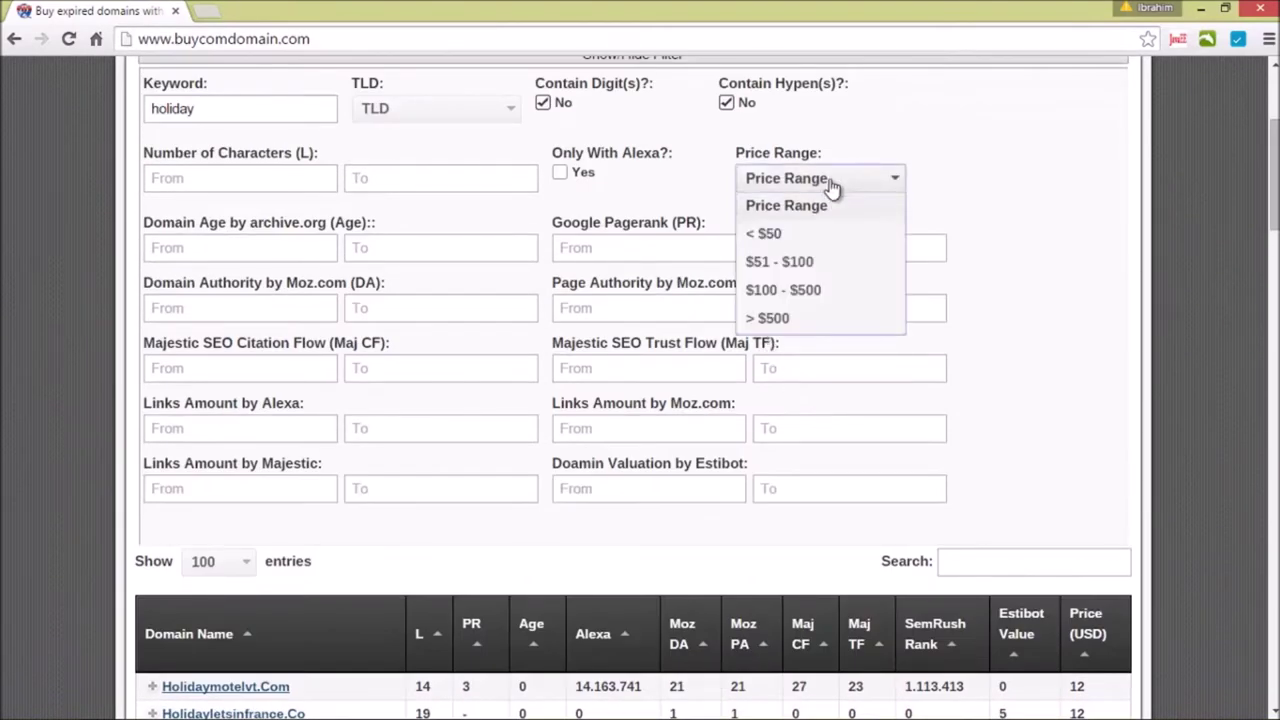
click(780, 237)
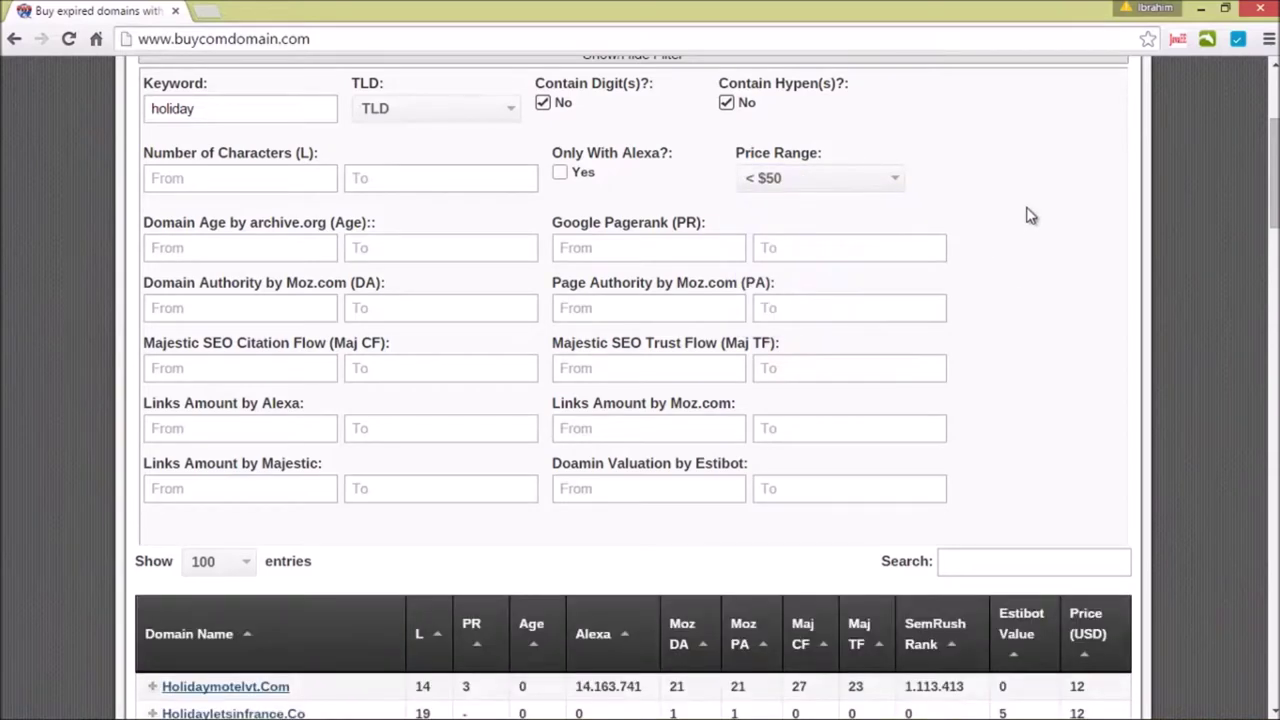
scroll(1030, 218, down, 20)
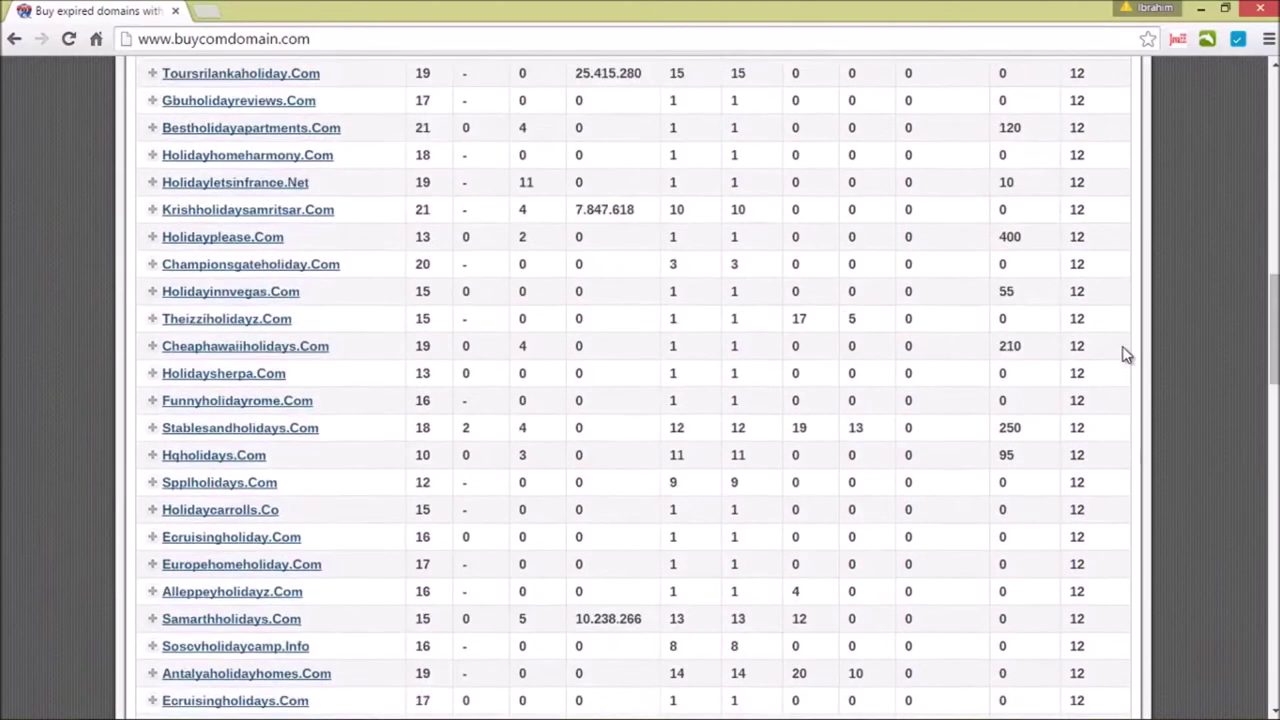
scroll(1096, 415, up, 20)
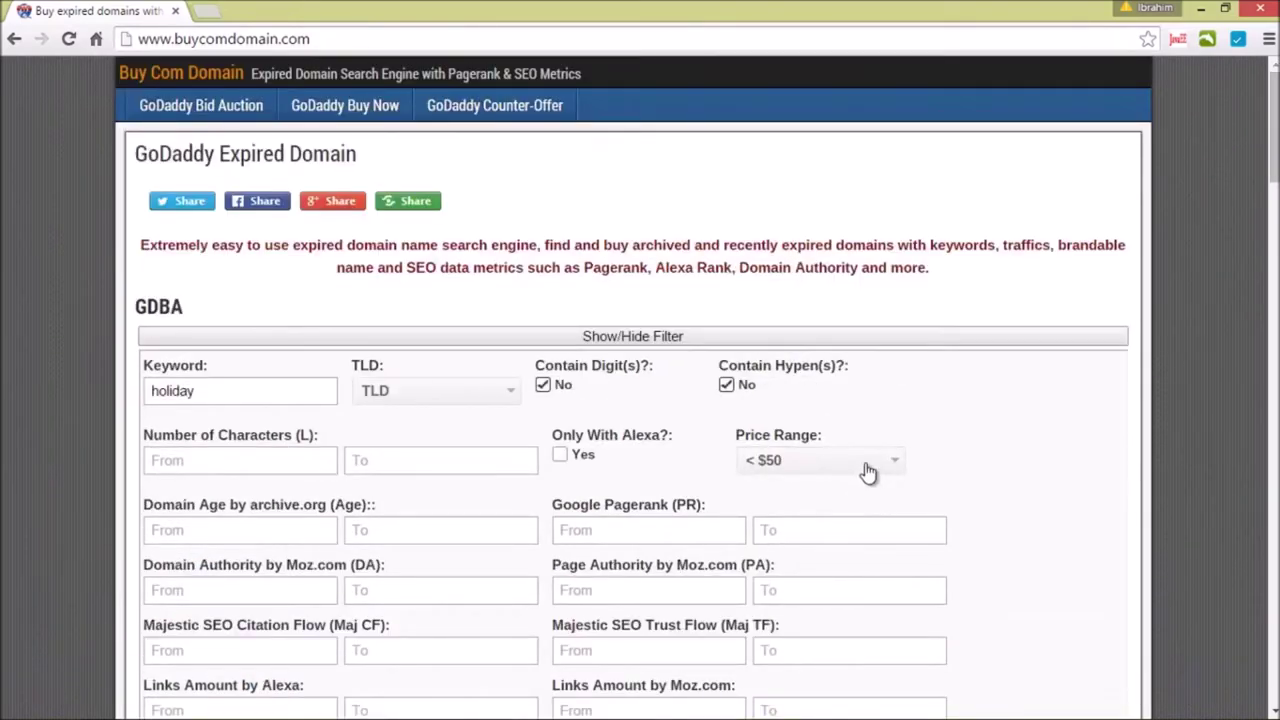
Switch the price filter to $100 - $500 and review the matches
click(868, 473)
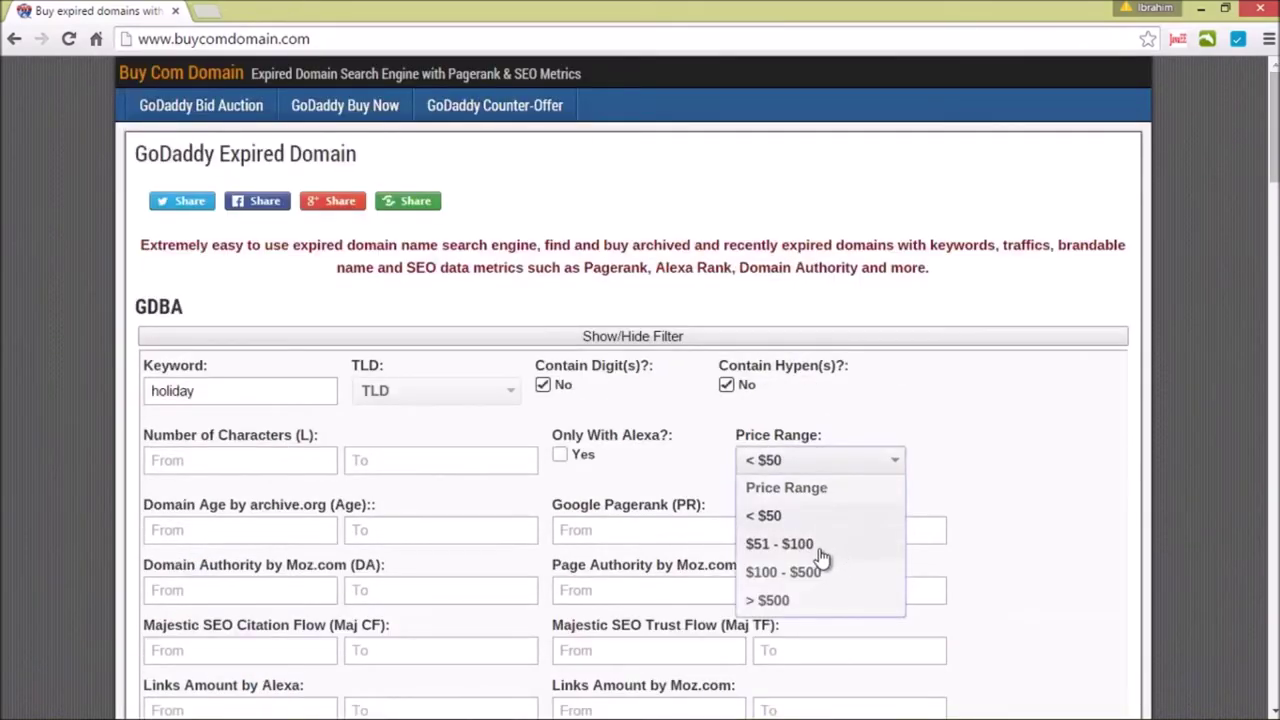
click(838, 572)
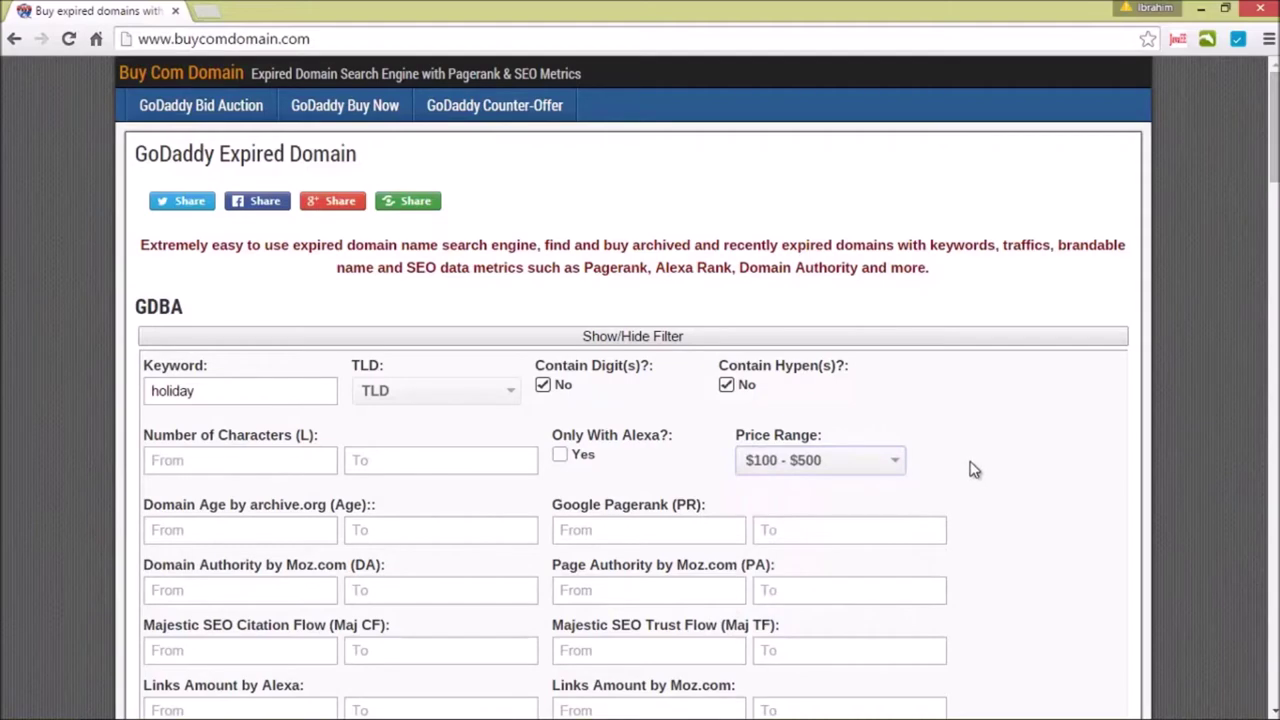
scroll(1011, 406, down, 6)
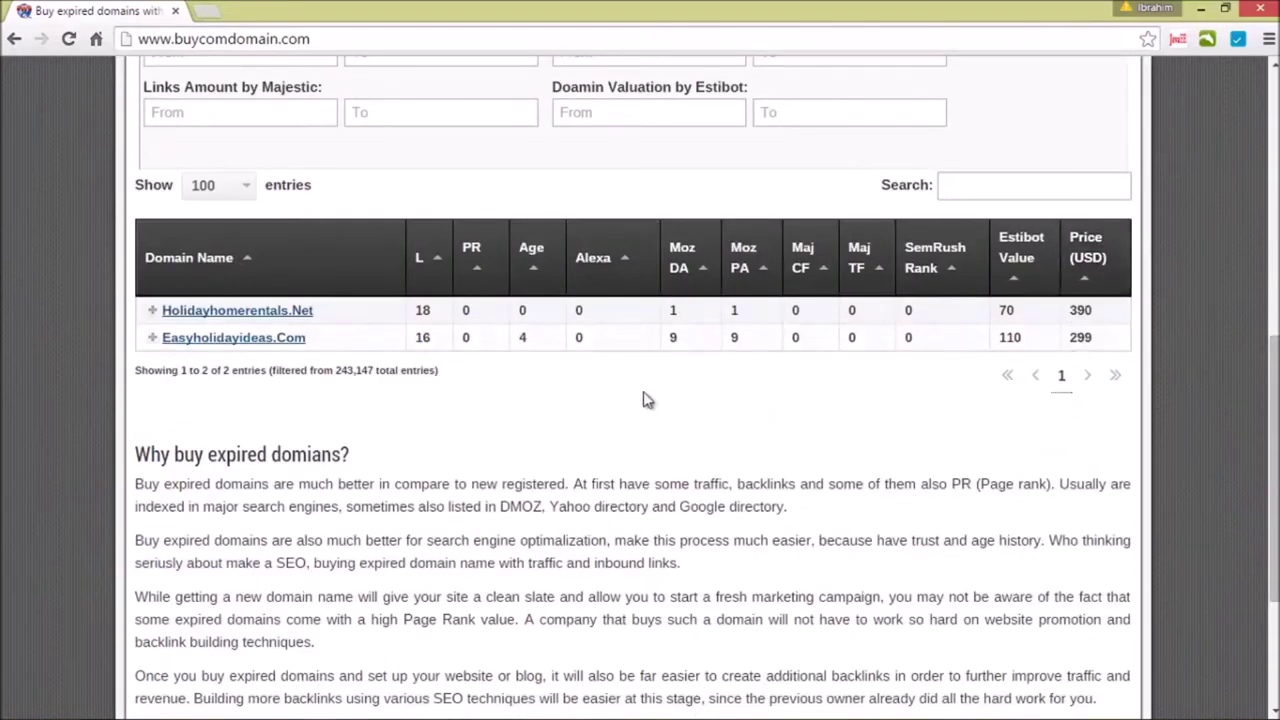
scroll(666, 411, up, 2)
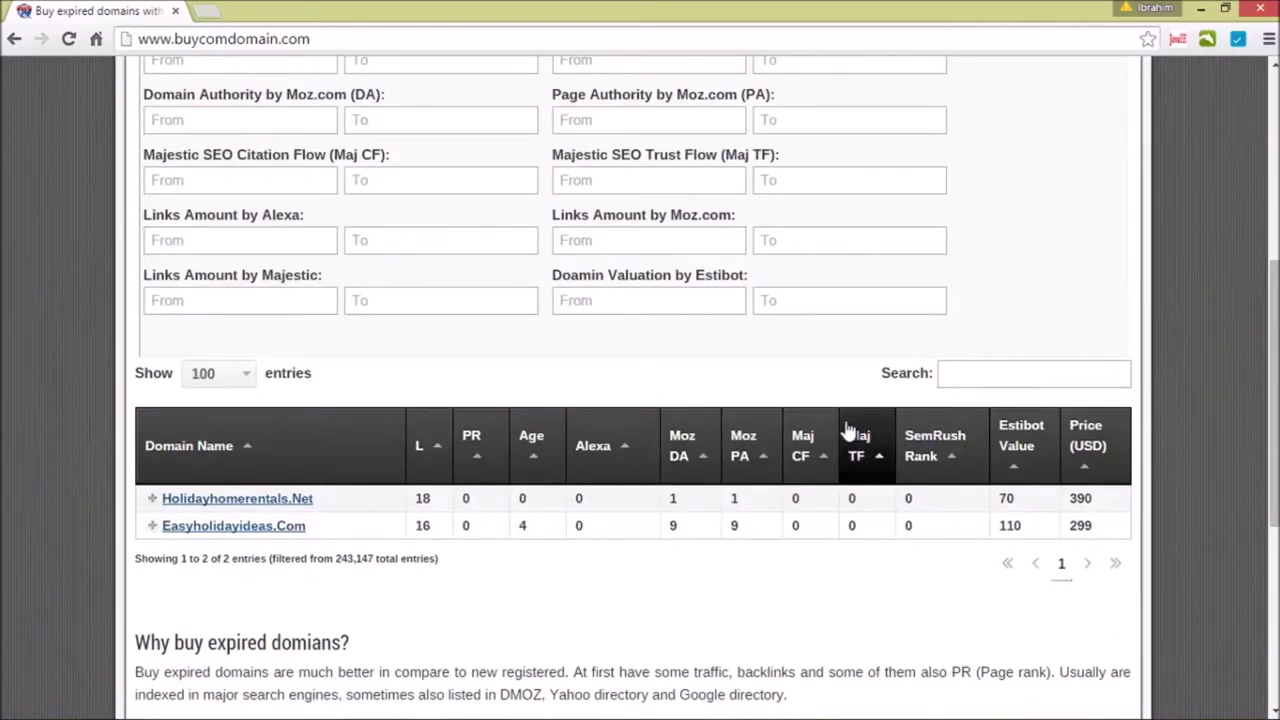
scroll(855, 457, up, 2)
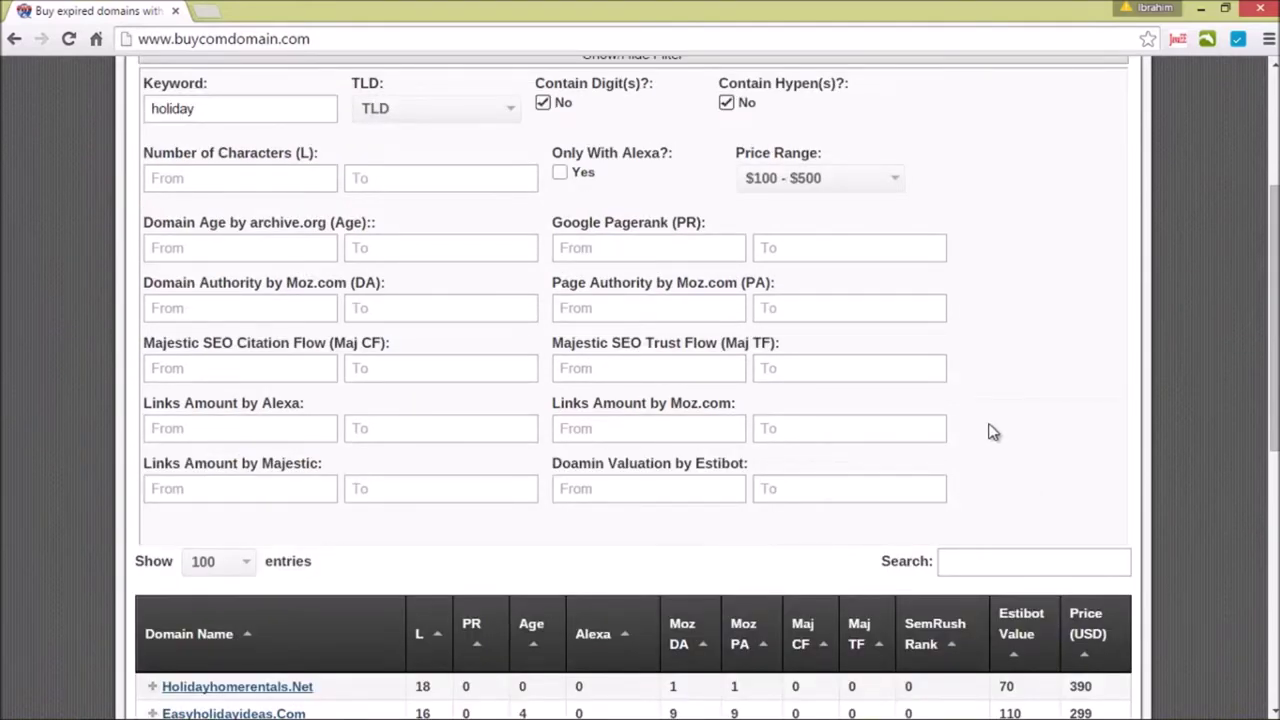
scroll(990, 435, down, 1)
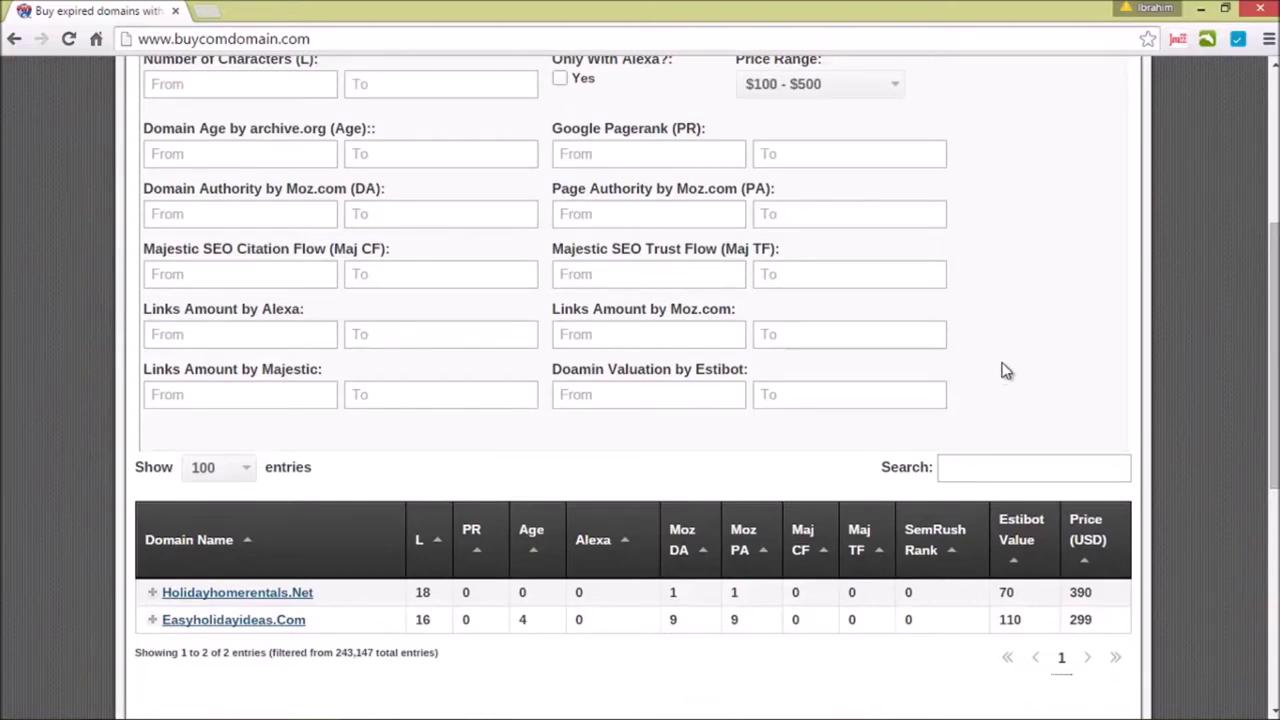
scroll(1006, 368, up, 5)
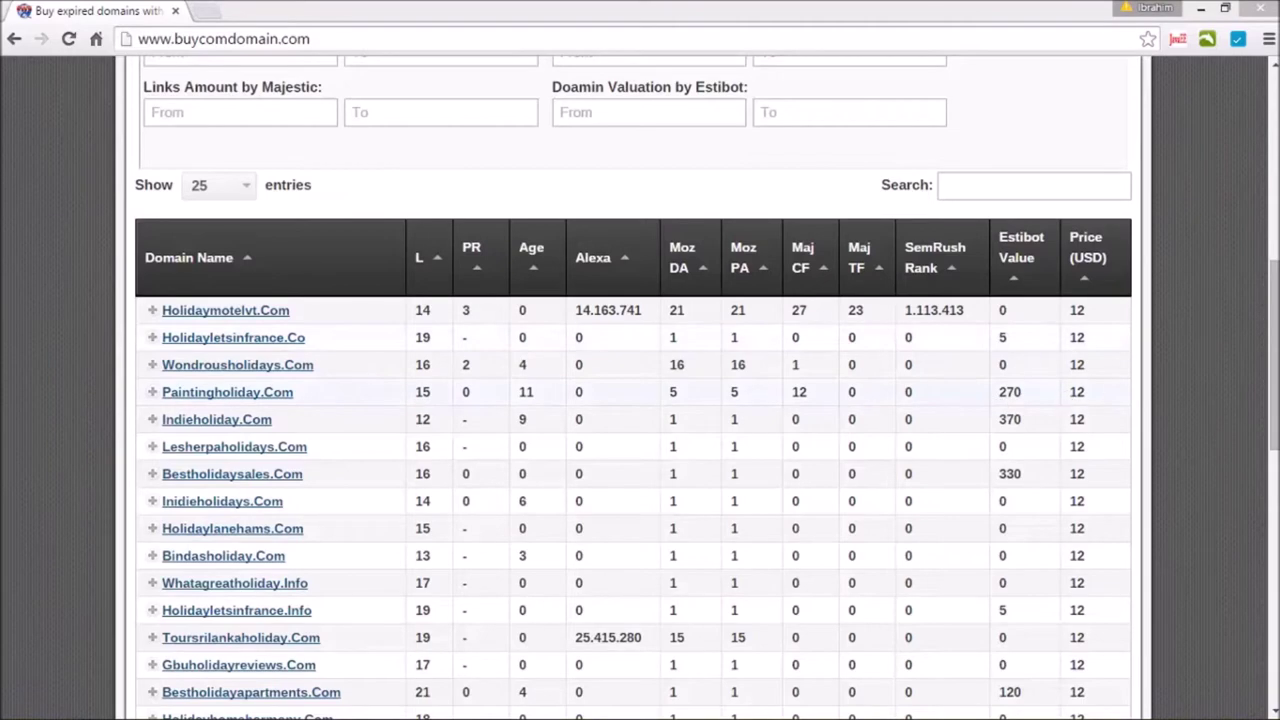
Expand the details row for the $12 domain Paintingholiday.Com
drag(1275, 375, 1275, 240)
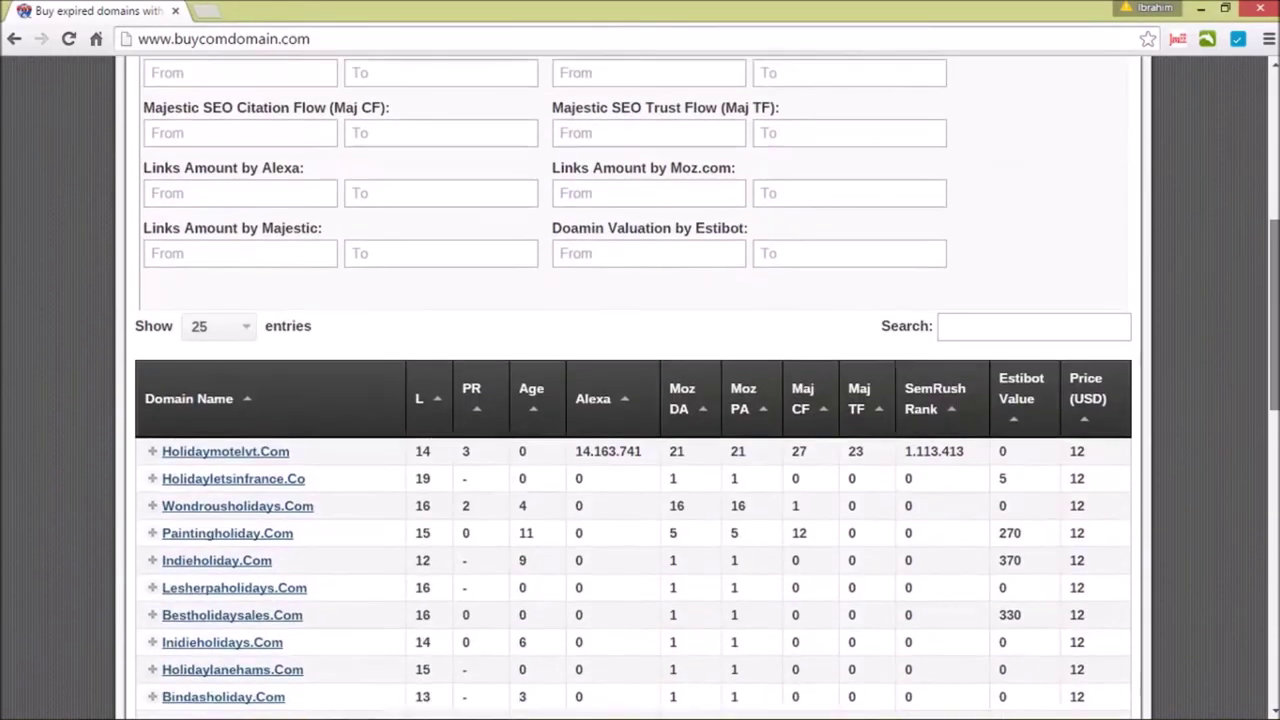
scroll(528, 251, down, 2)
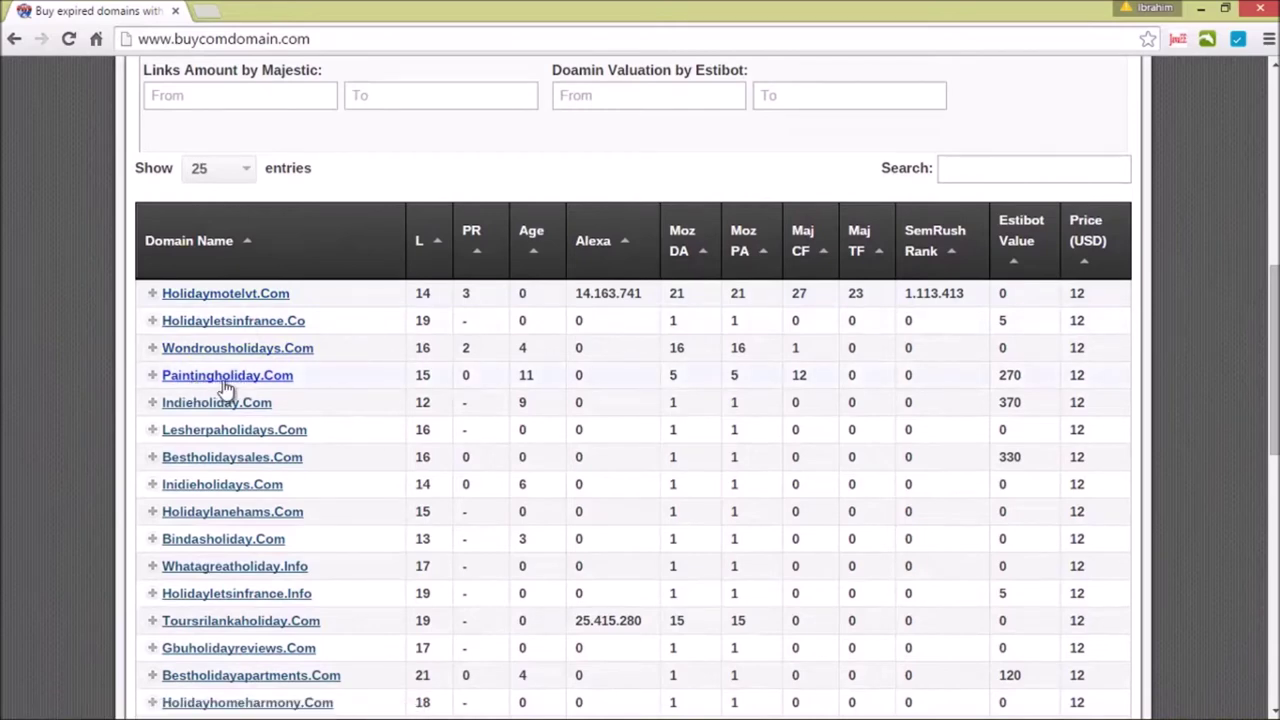
click(152, 375)
Return to the BuyComDomain tab showing Paintingholiday.Com's details: Google Index 1, Majestic Links 1
scroll(290, 394, down, 2)
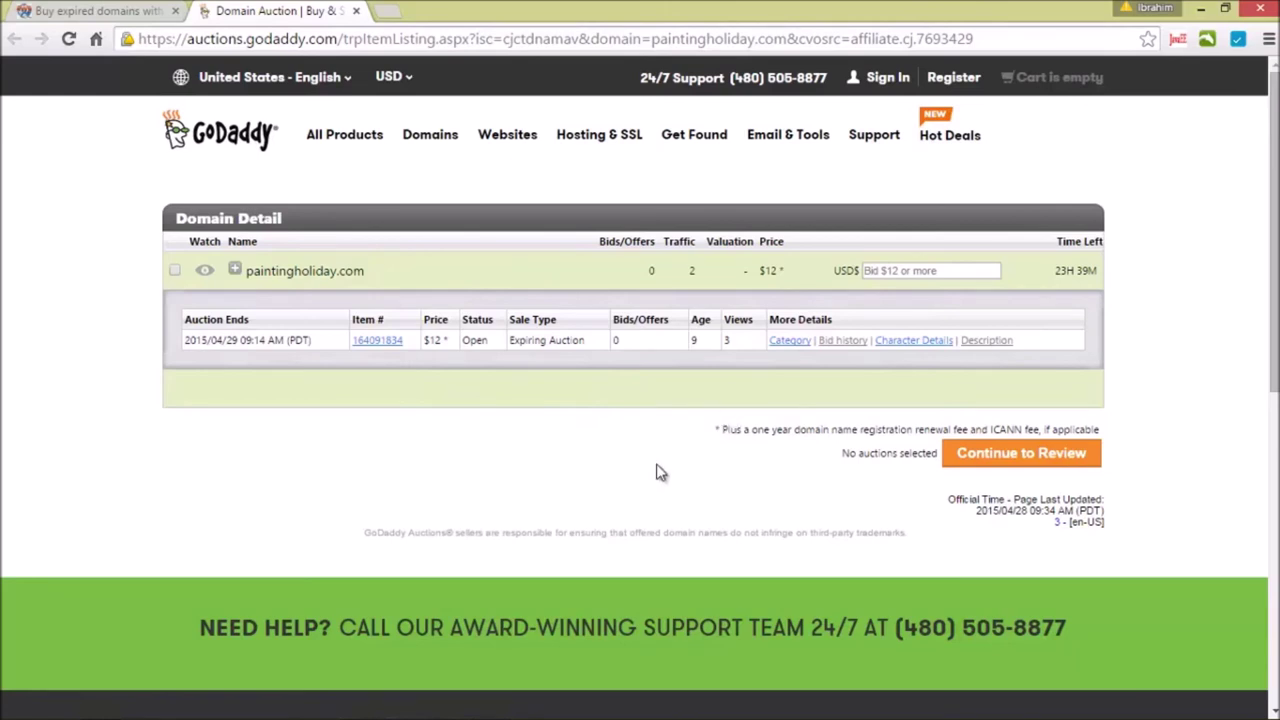
click(110, 11)
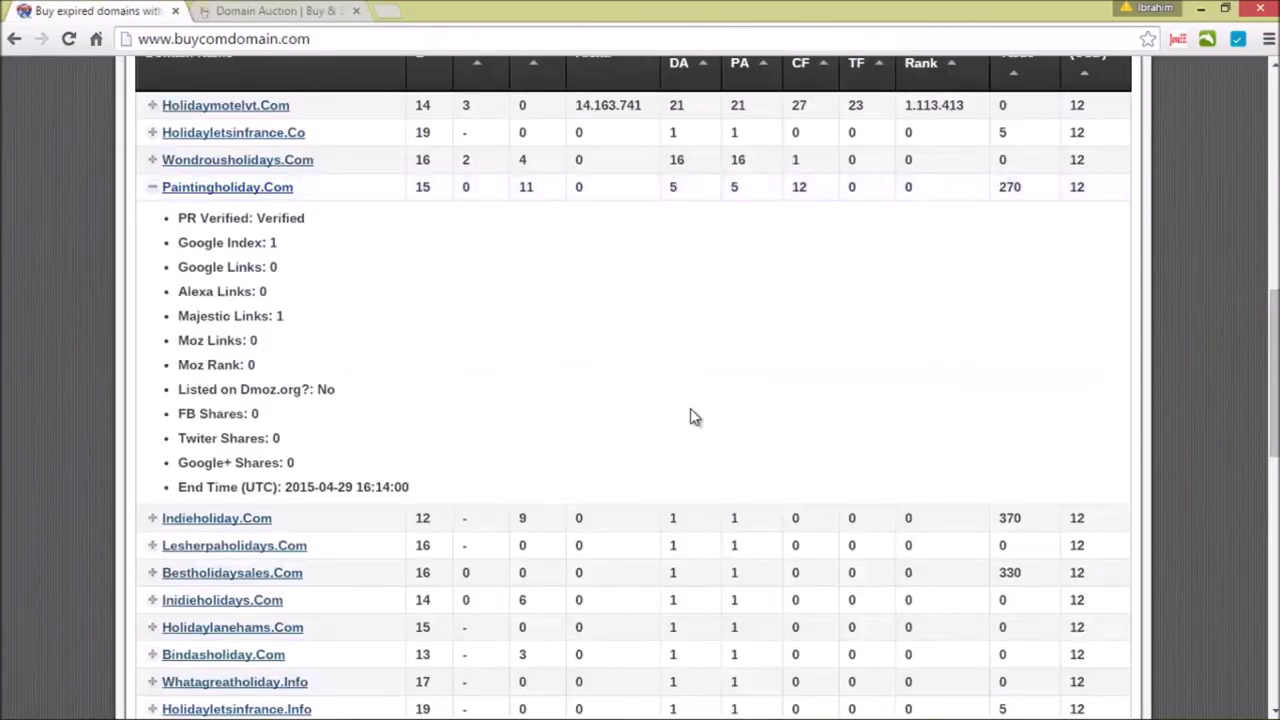
scroll(693, 417, up, 1)
drag(1274, 350, 1274, 318)
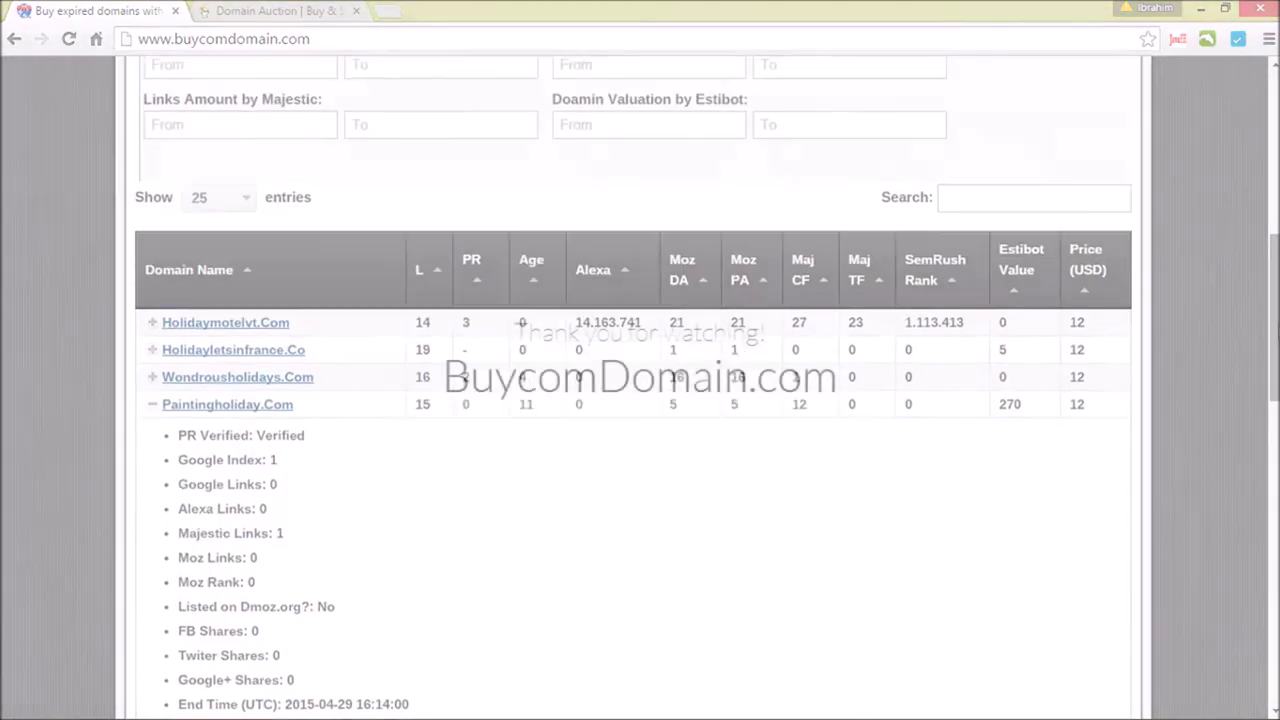